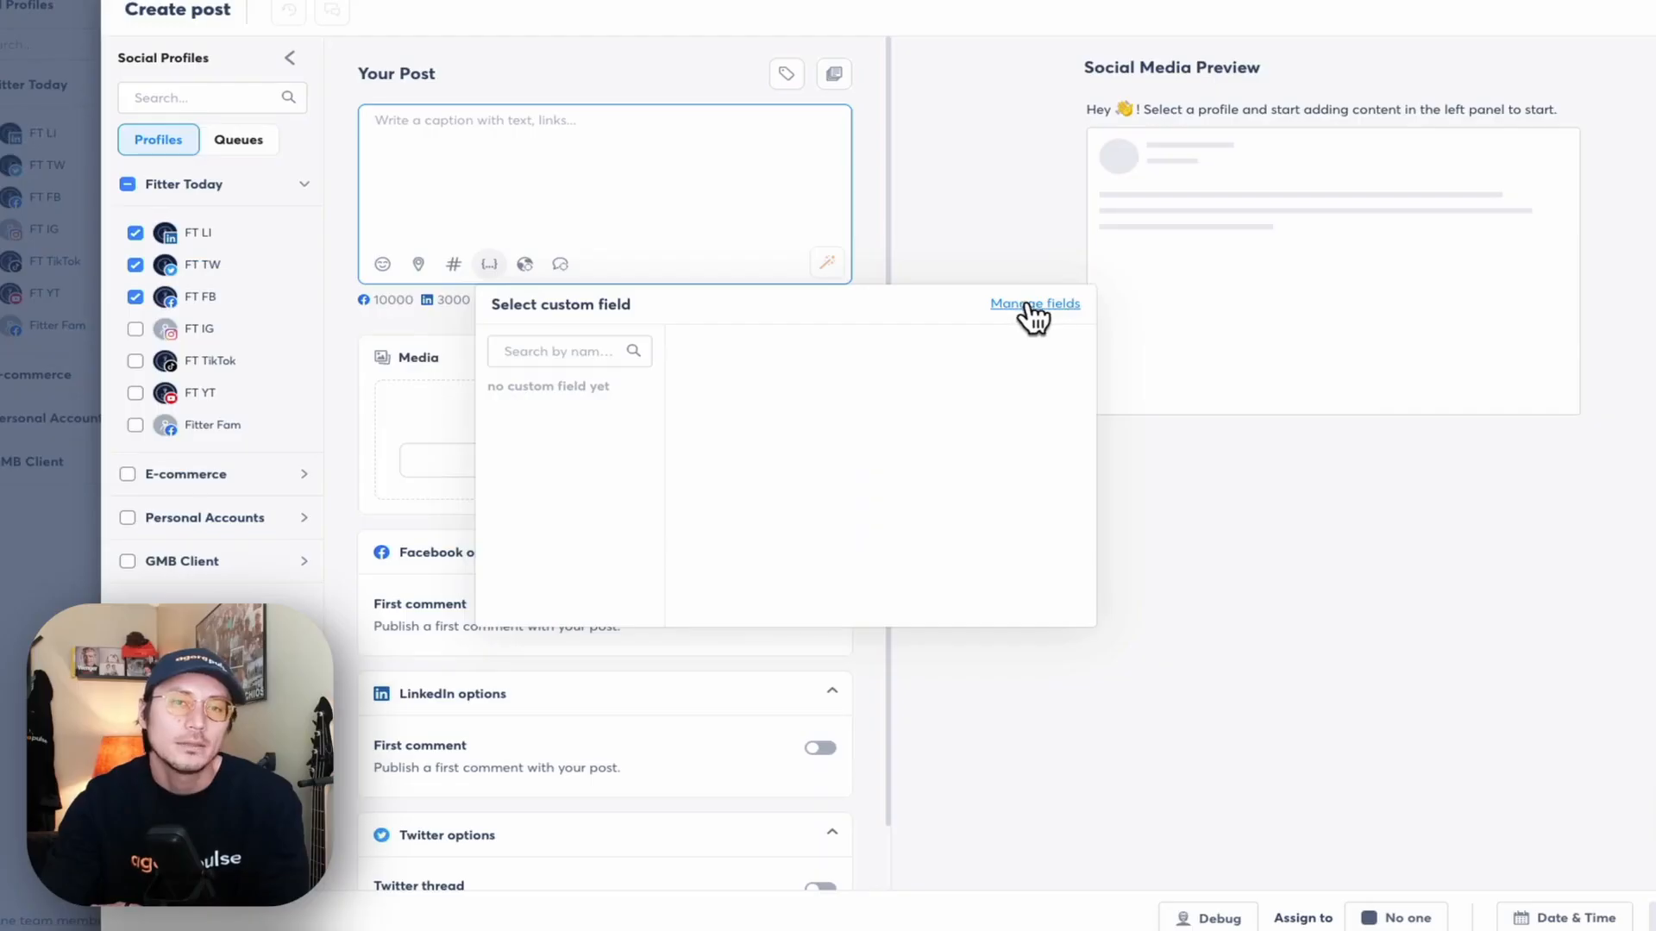
- Describe PhoneNumbers as 'These are the phone numbers for each location' and apply it to Organization
click(1048, 306)
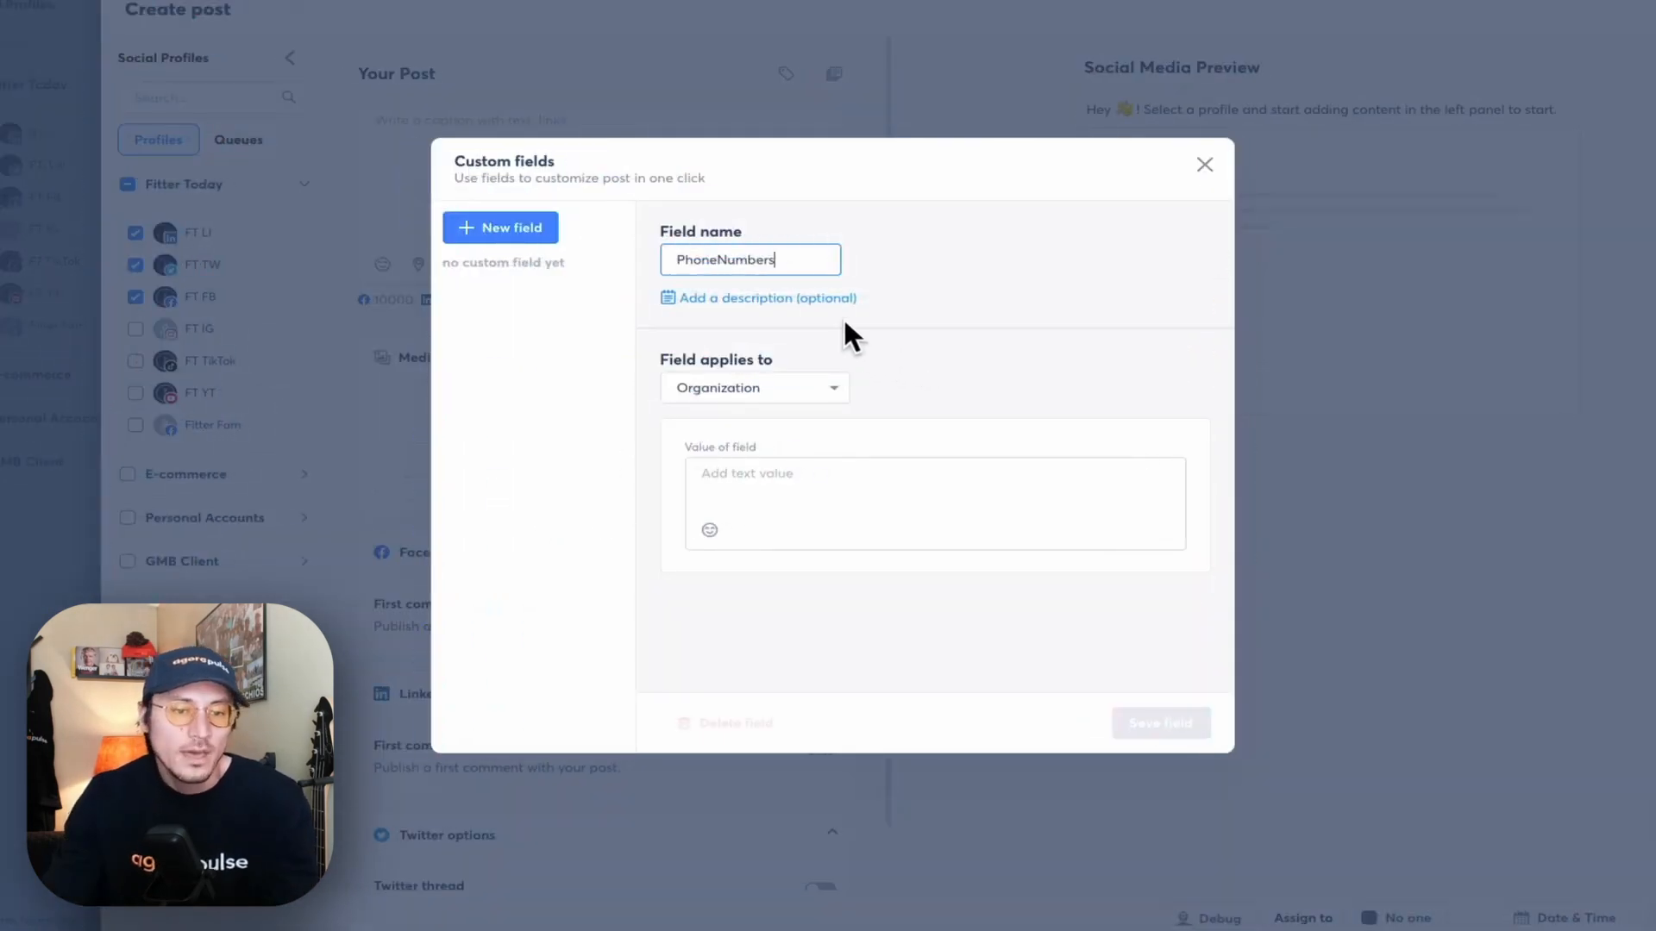
click(832, 298)
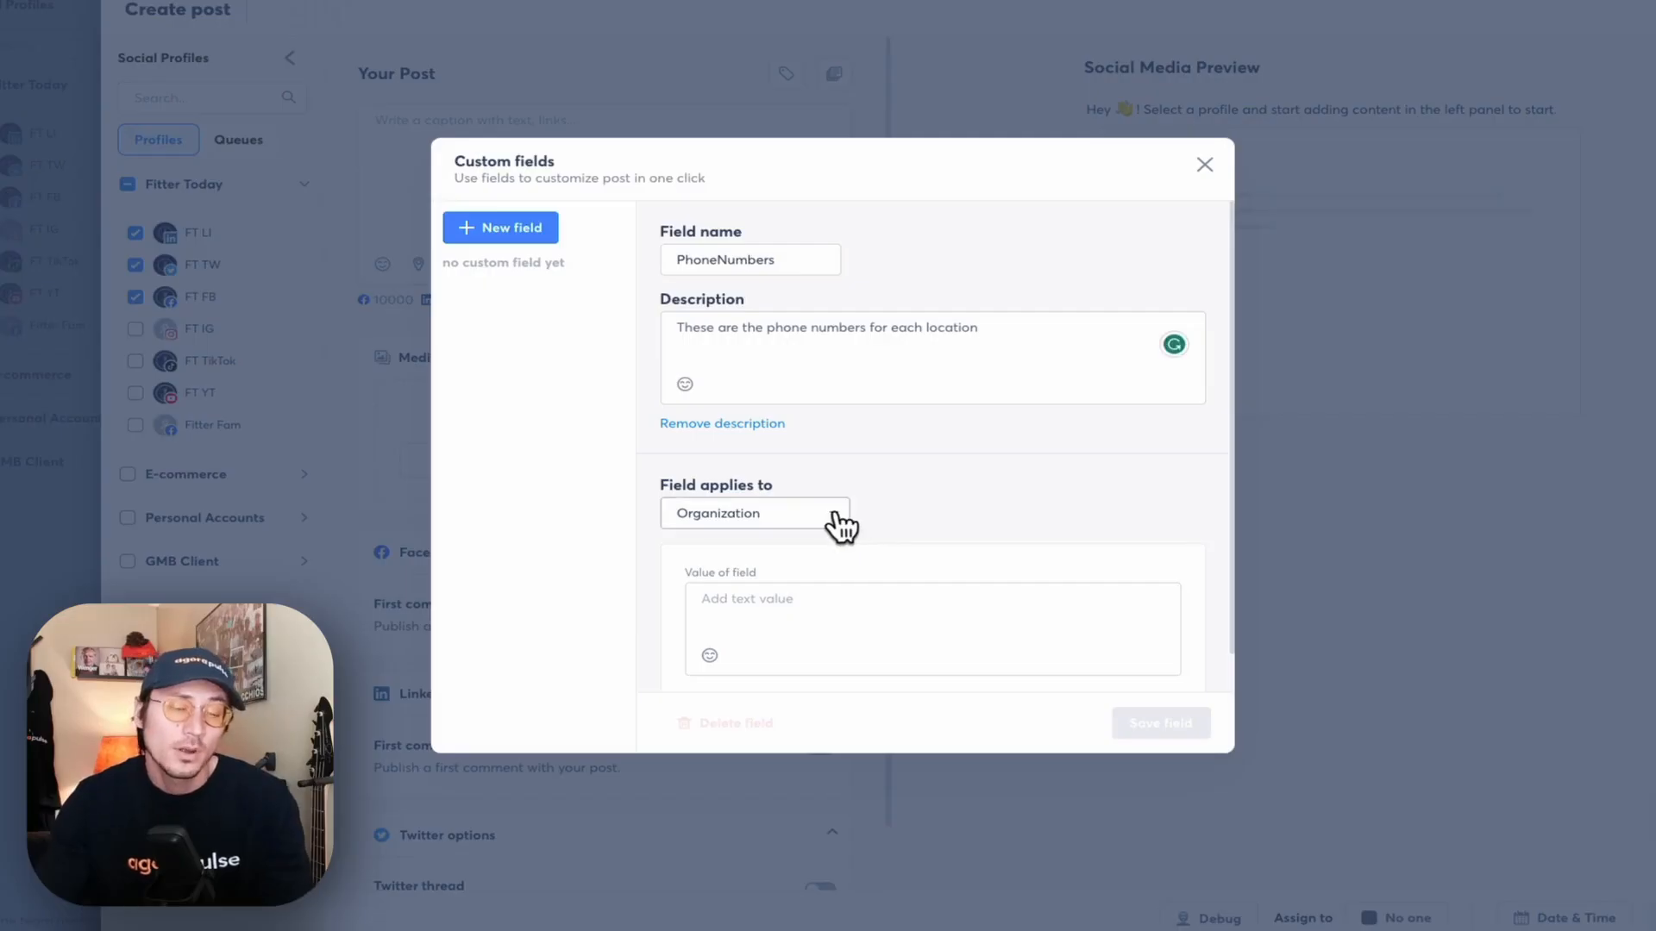
click(838, 520)
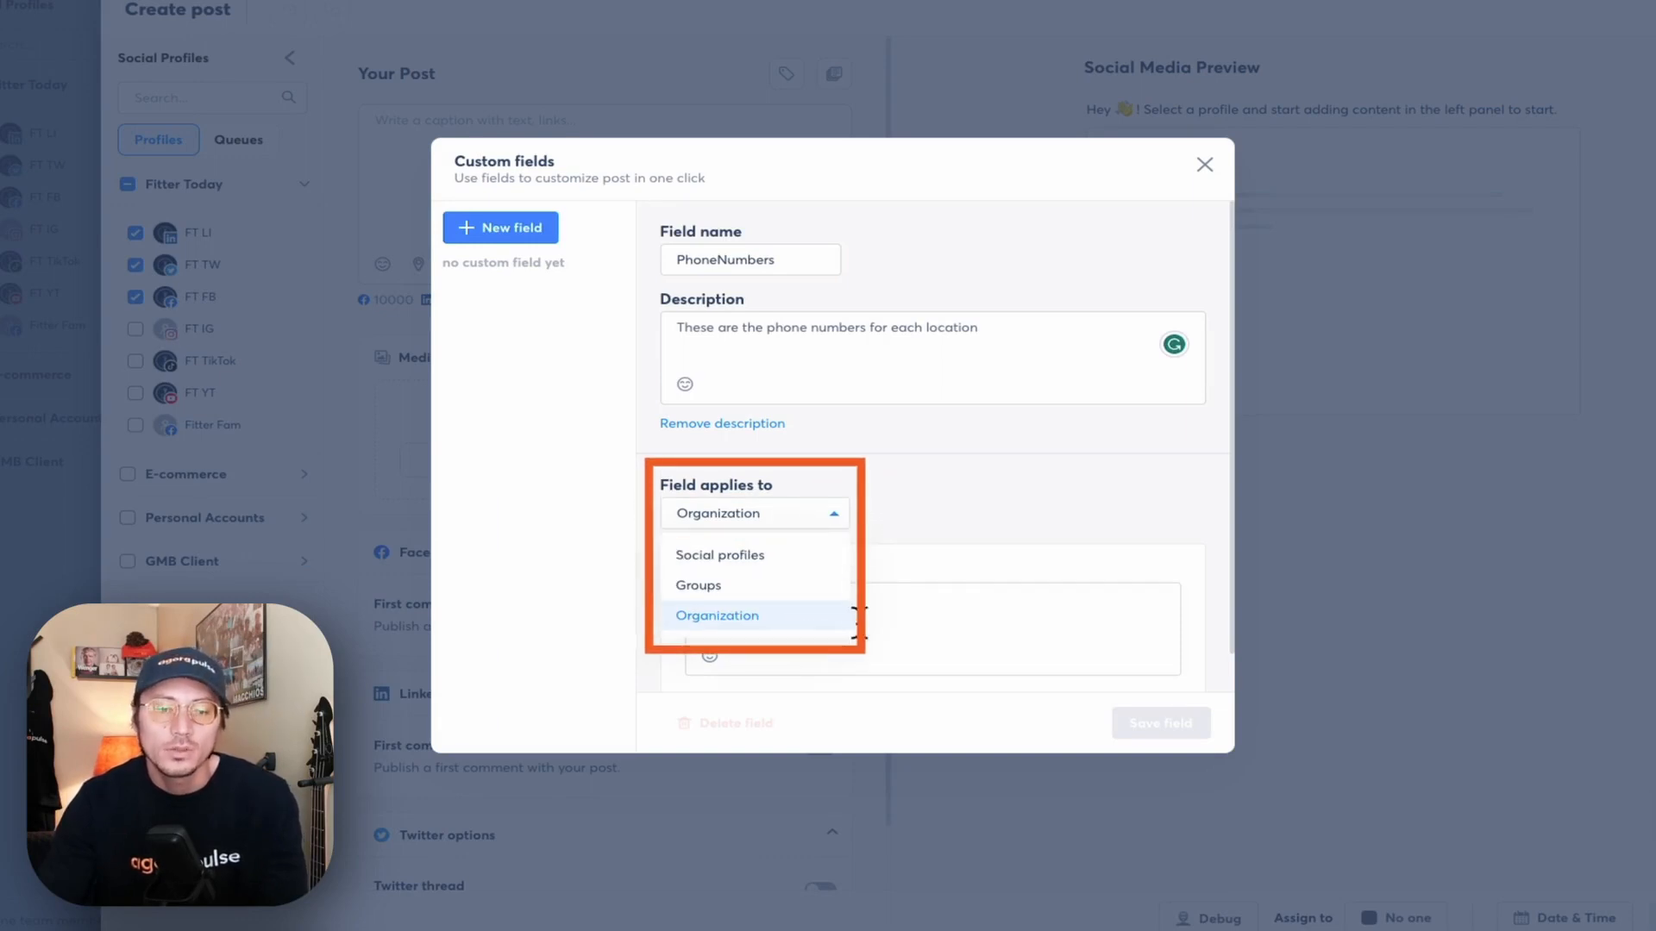
click(791, 617)
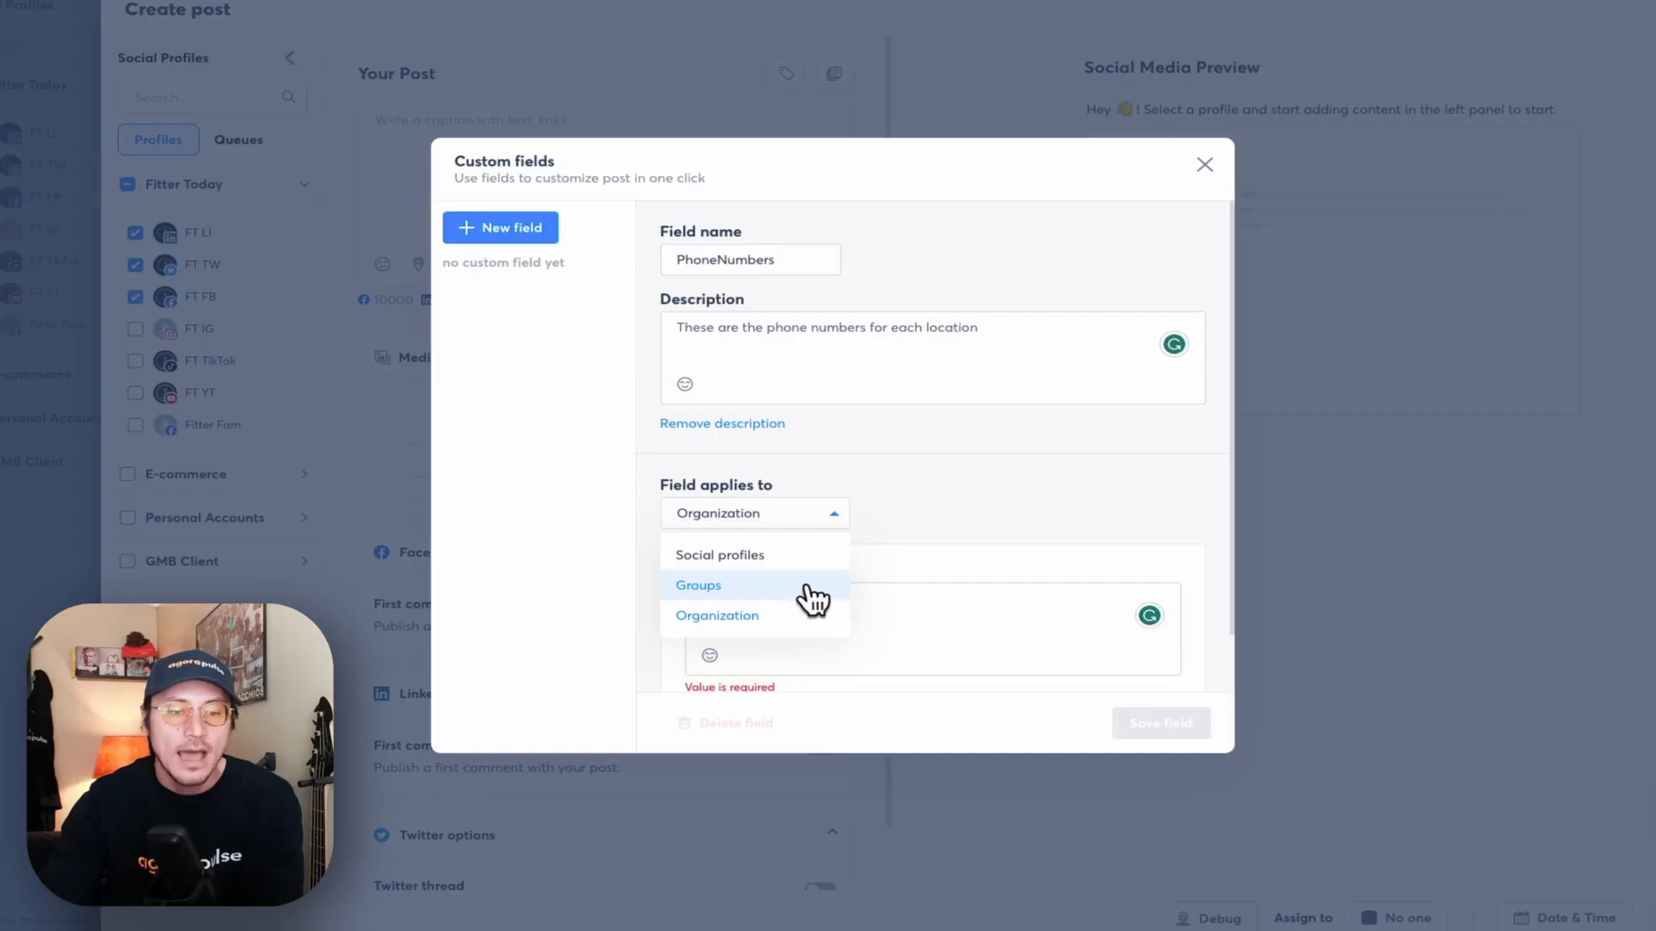
- Try Groups with Fitter Today, remove the extra value, then apply the field to Social profiles
click(807, 580)
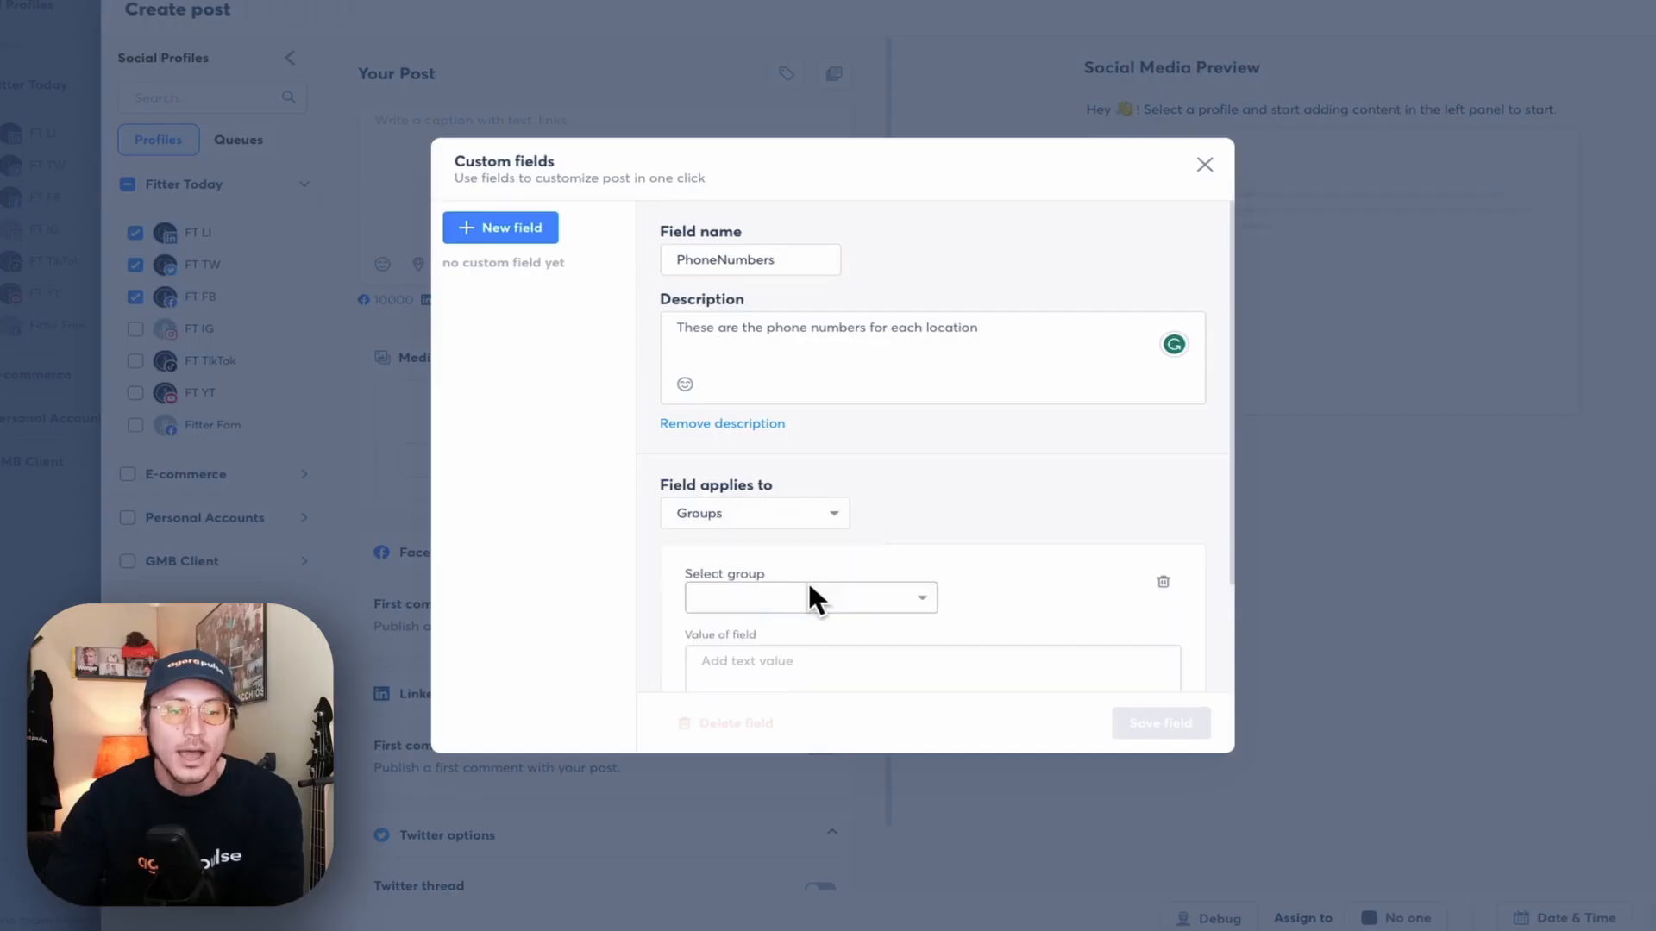
click(831, 590)
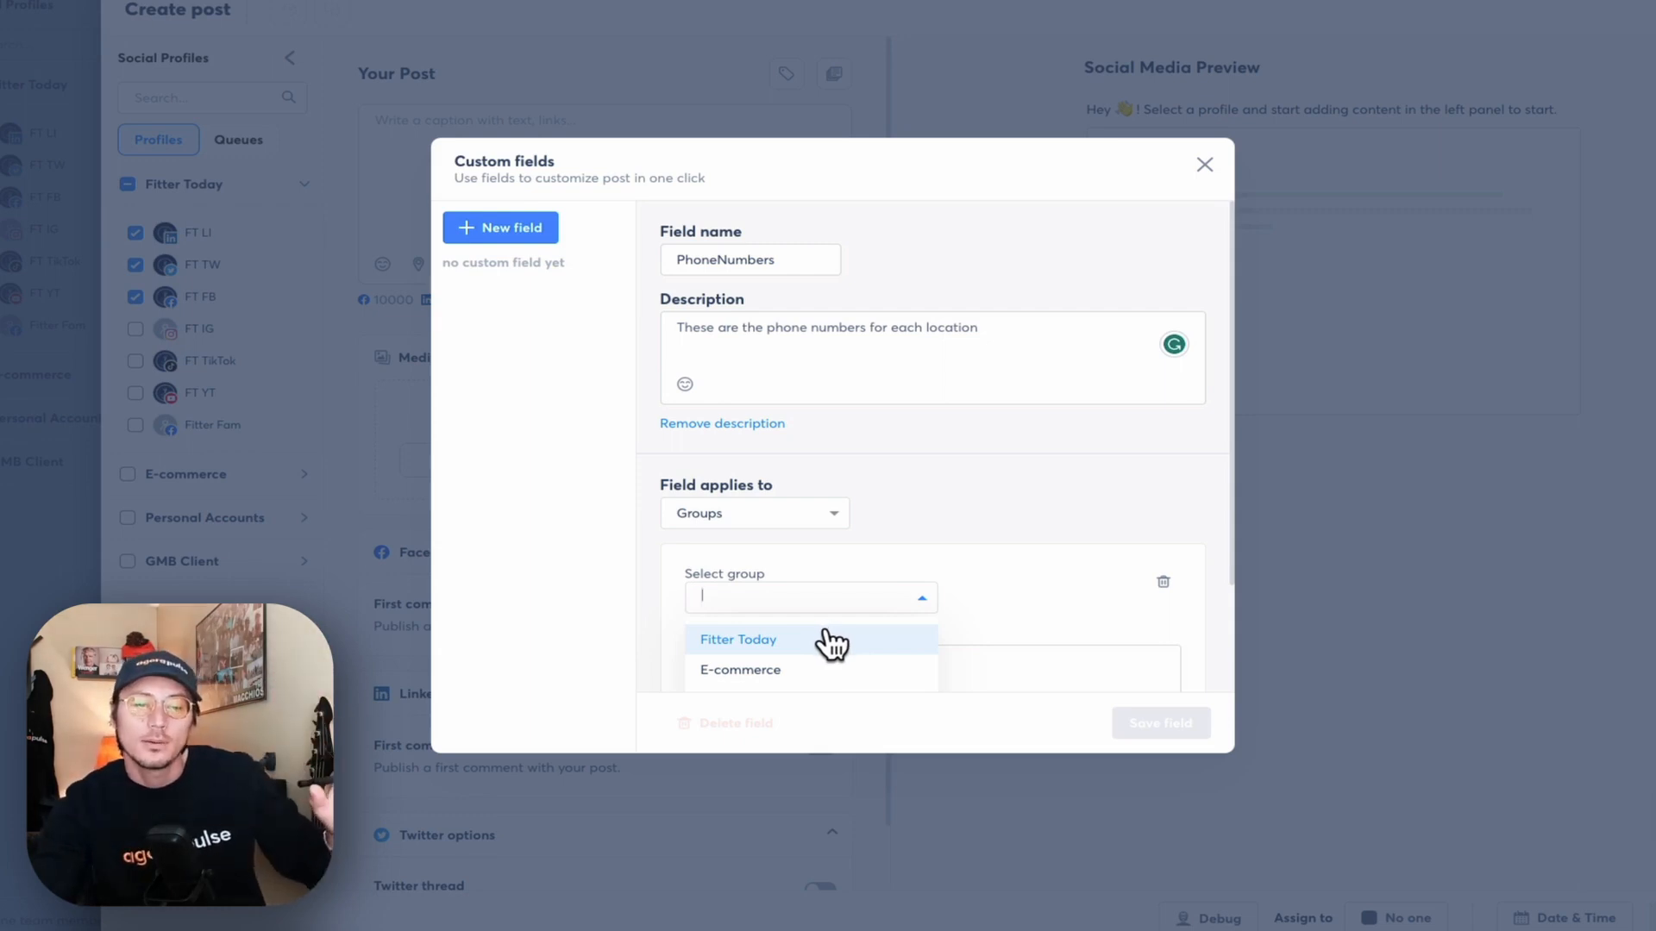
click(830, 647)
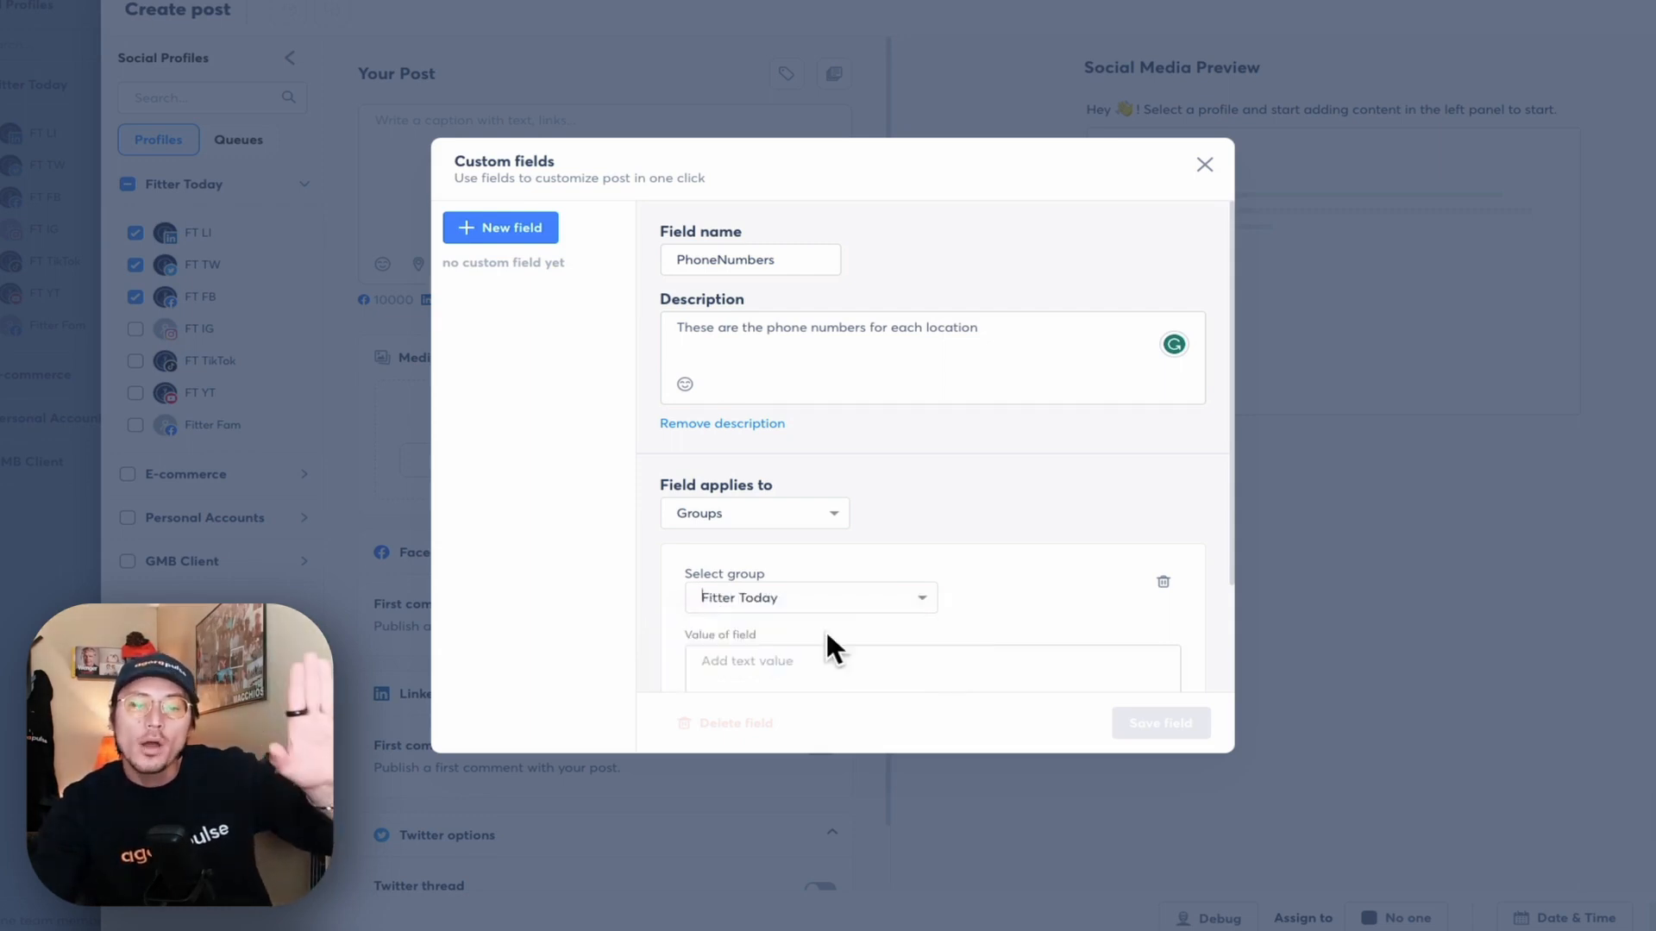
scroll(899, 603, down, 2)
click(775, 657)
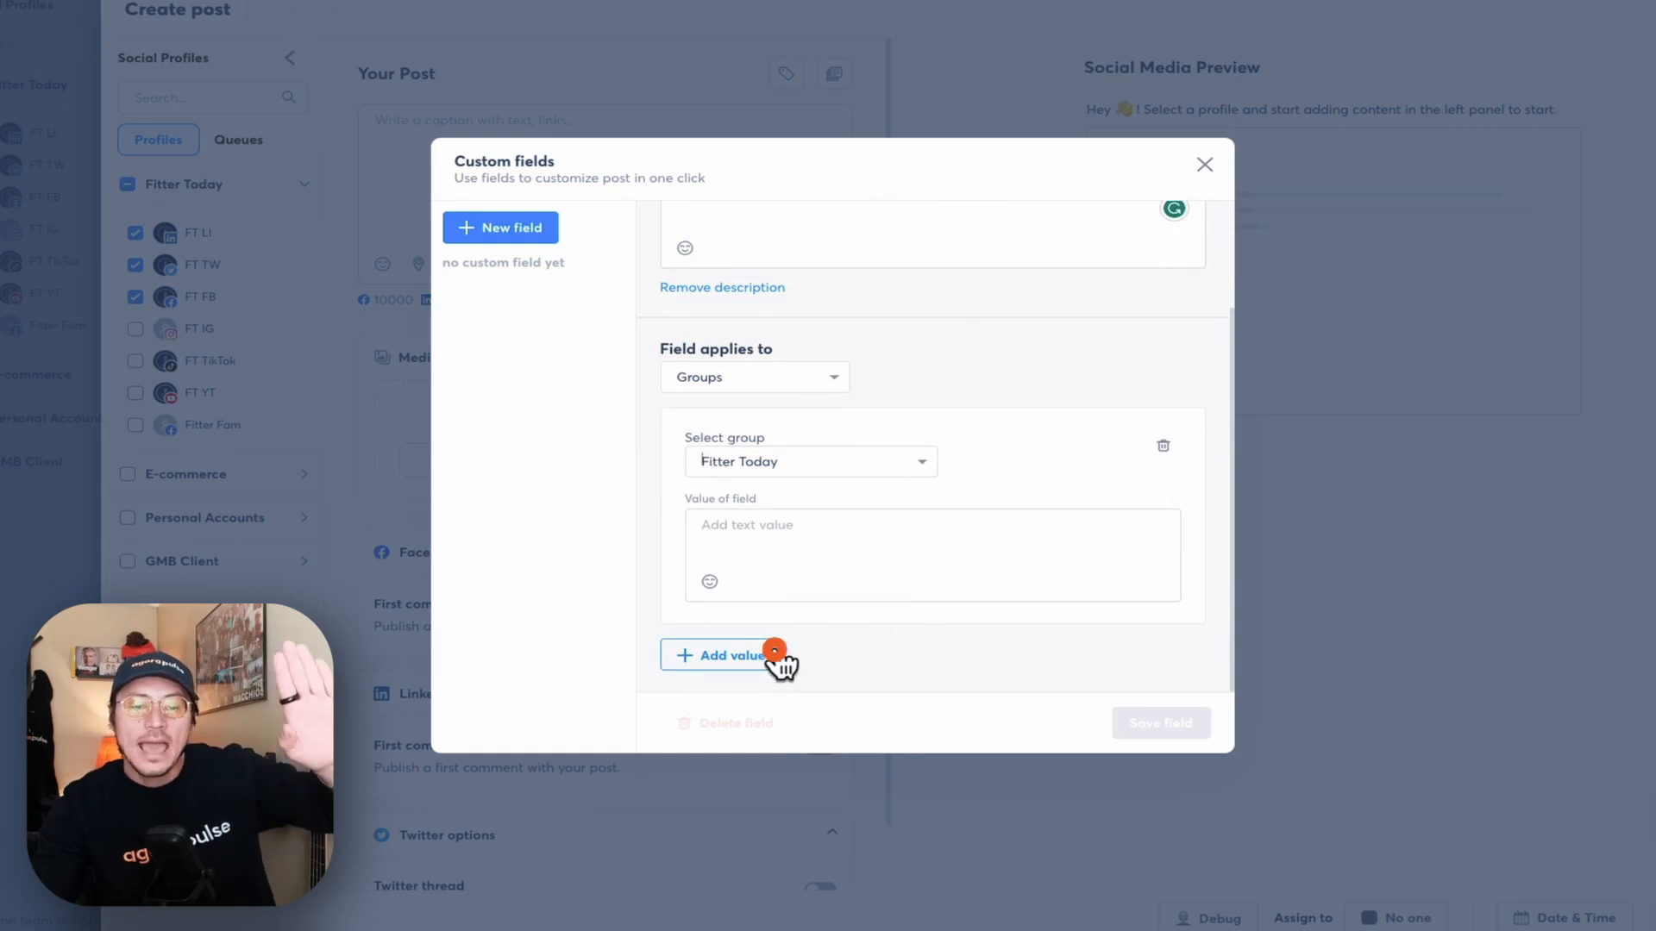
scroll(801, 638, down, 2)
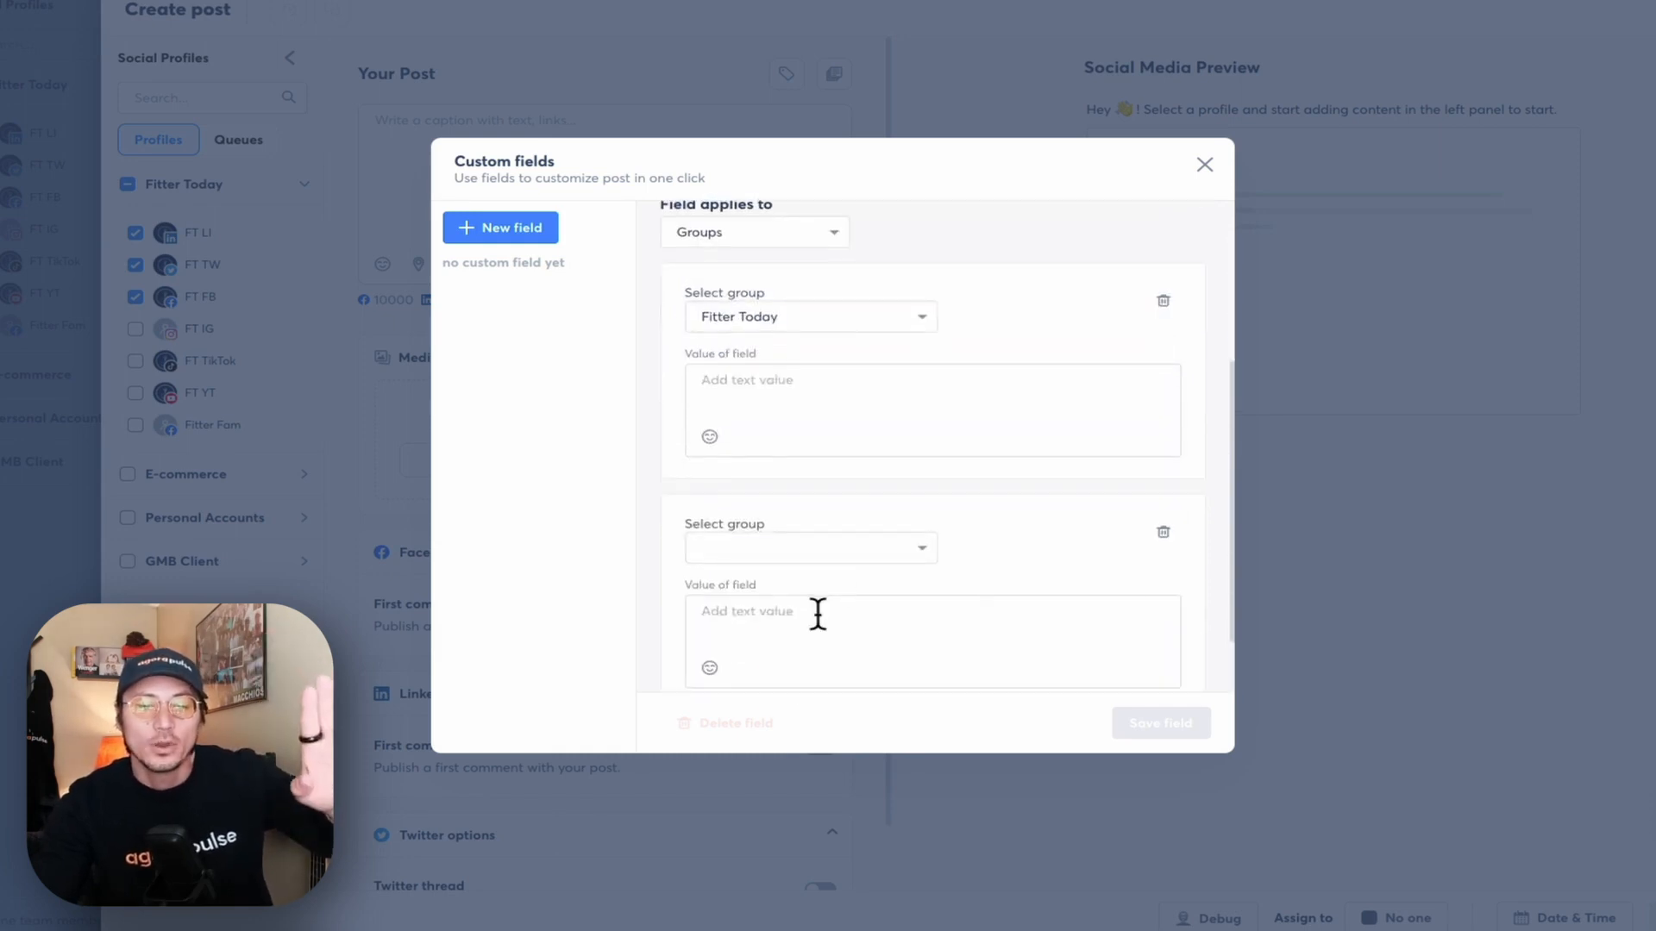
click(833, 552)
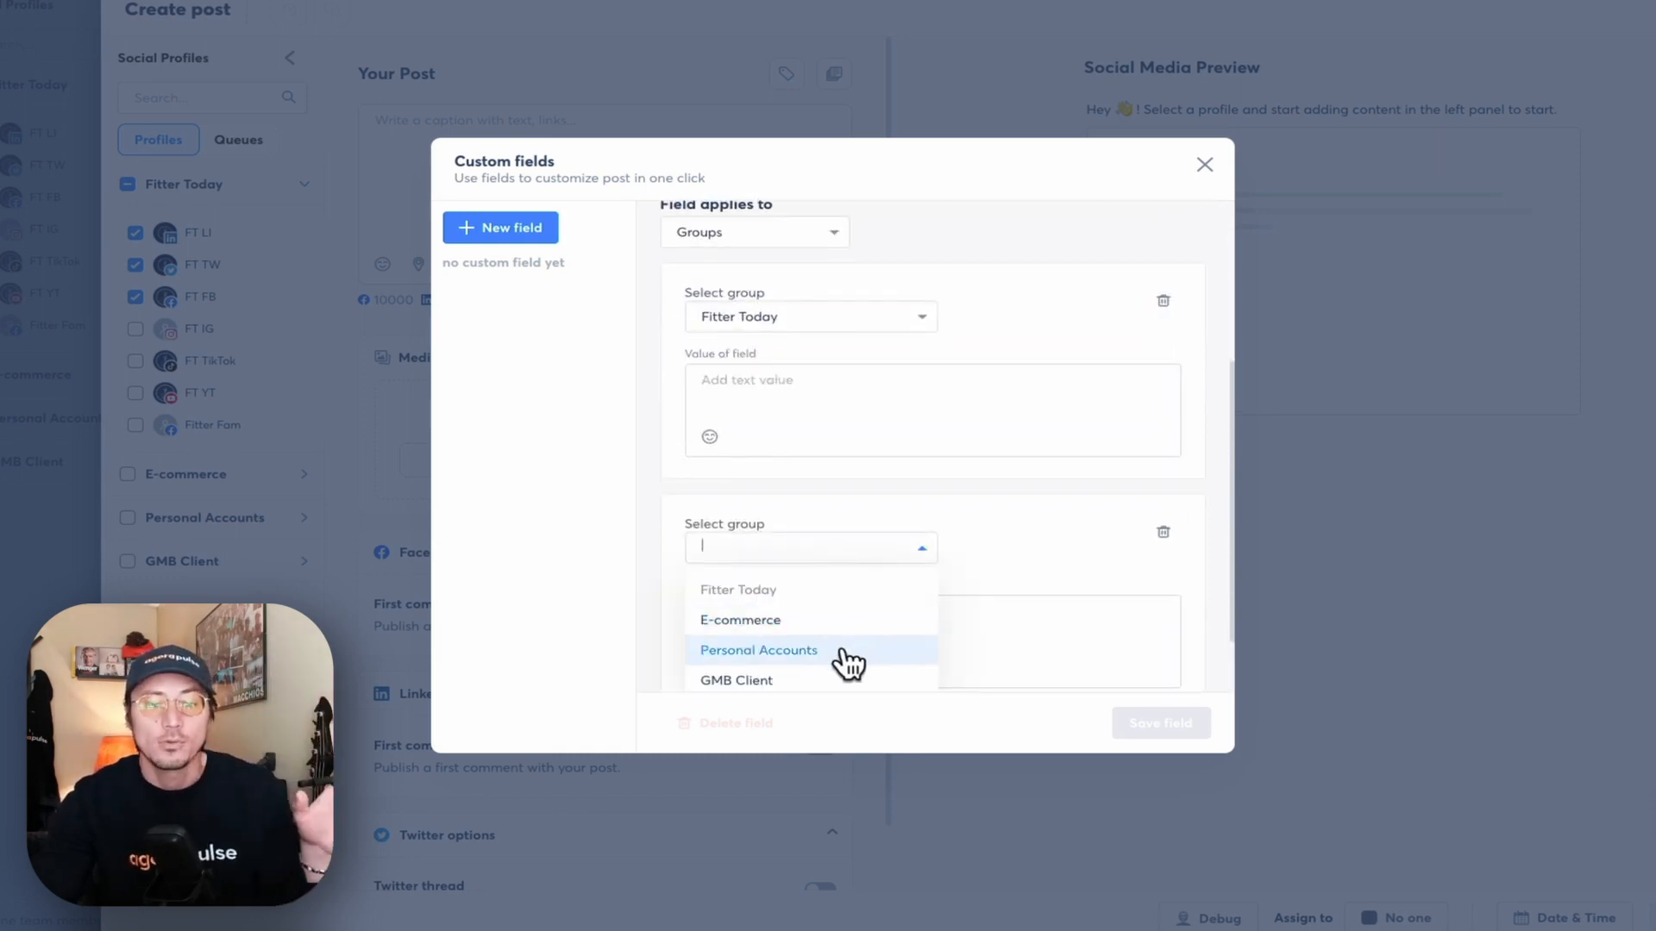
click(905, 549)
click(1162, 532)
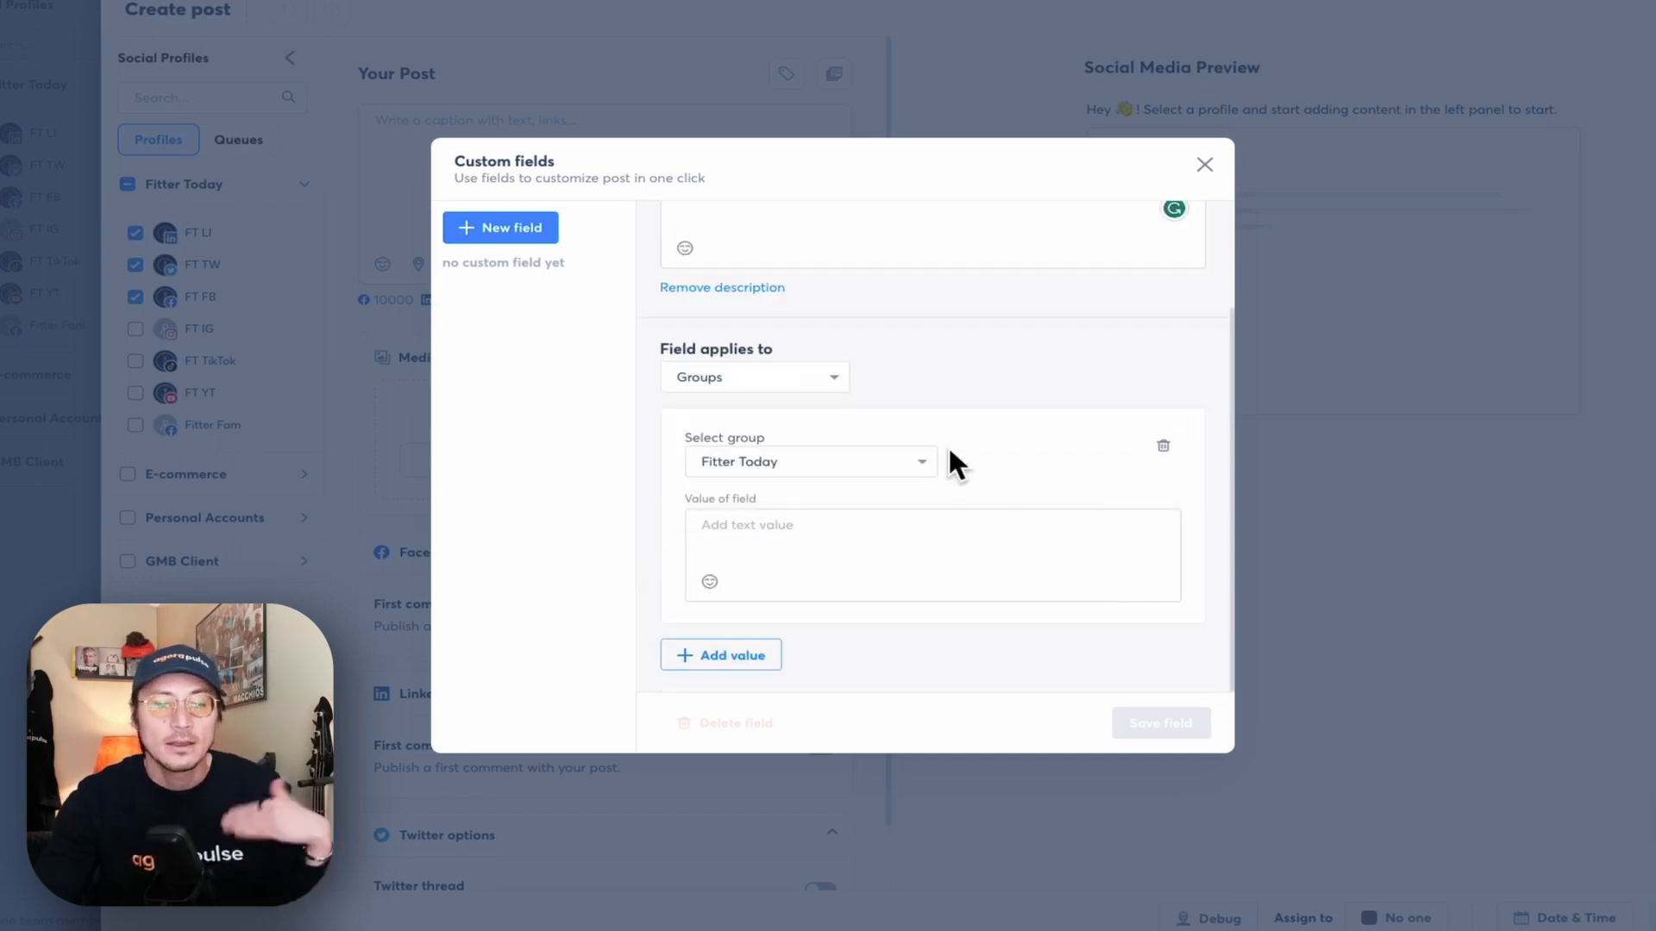
click(821, 377)
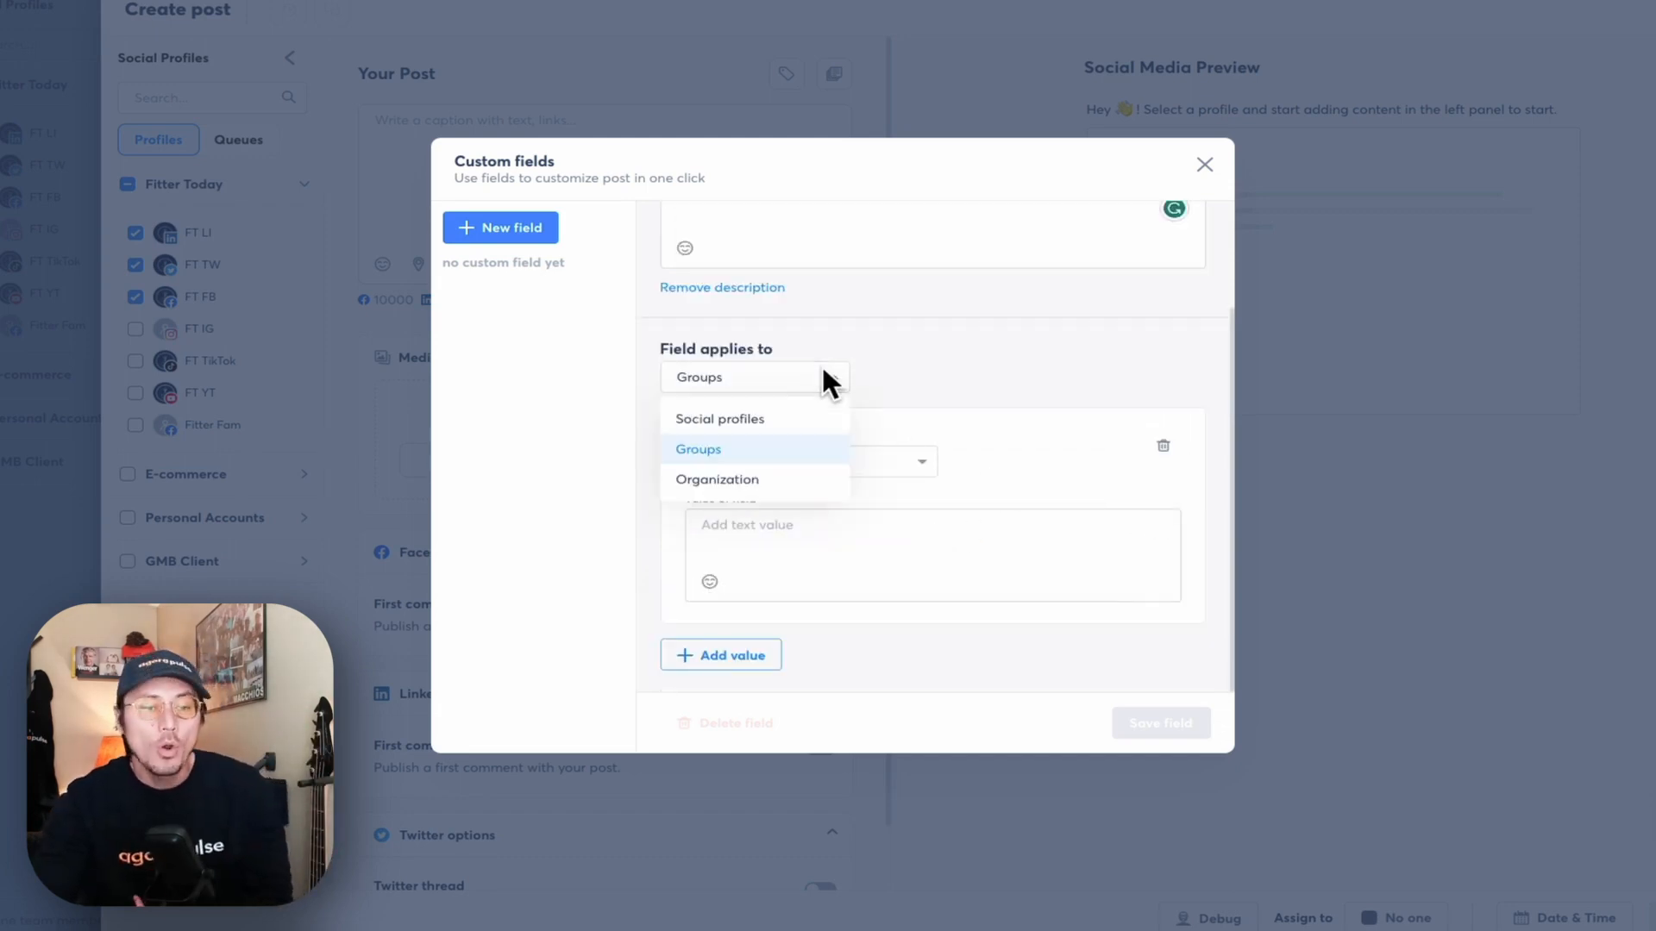
click(802, 419)
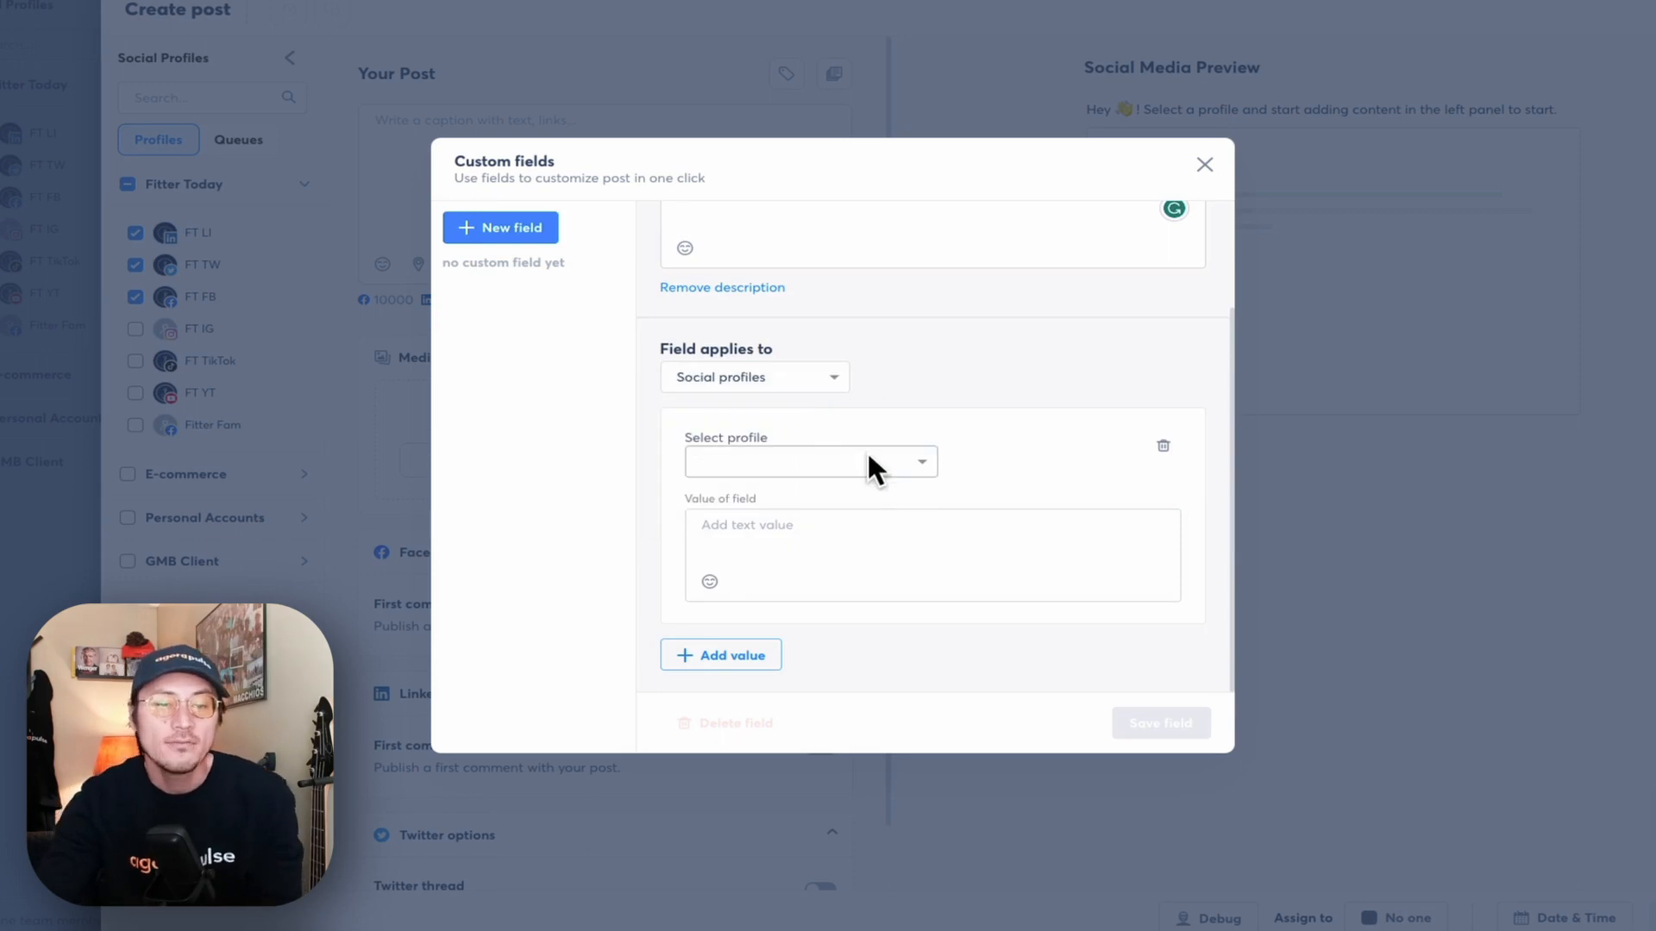
- Give the Fitter Today Facebook profile the phone value 613
click(927, 466)
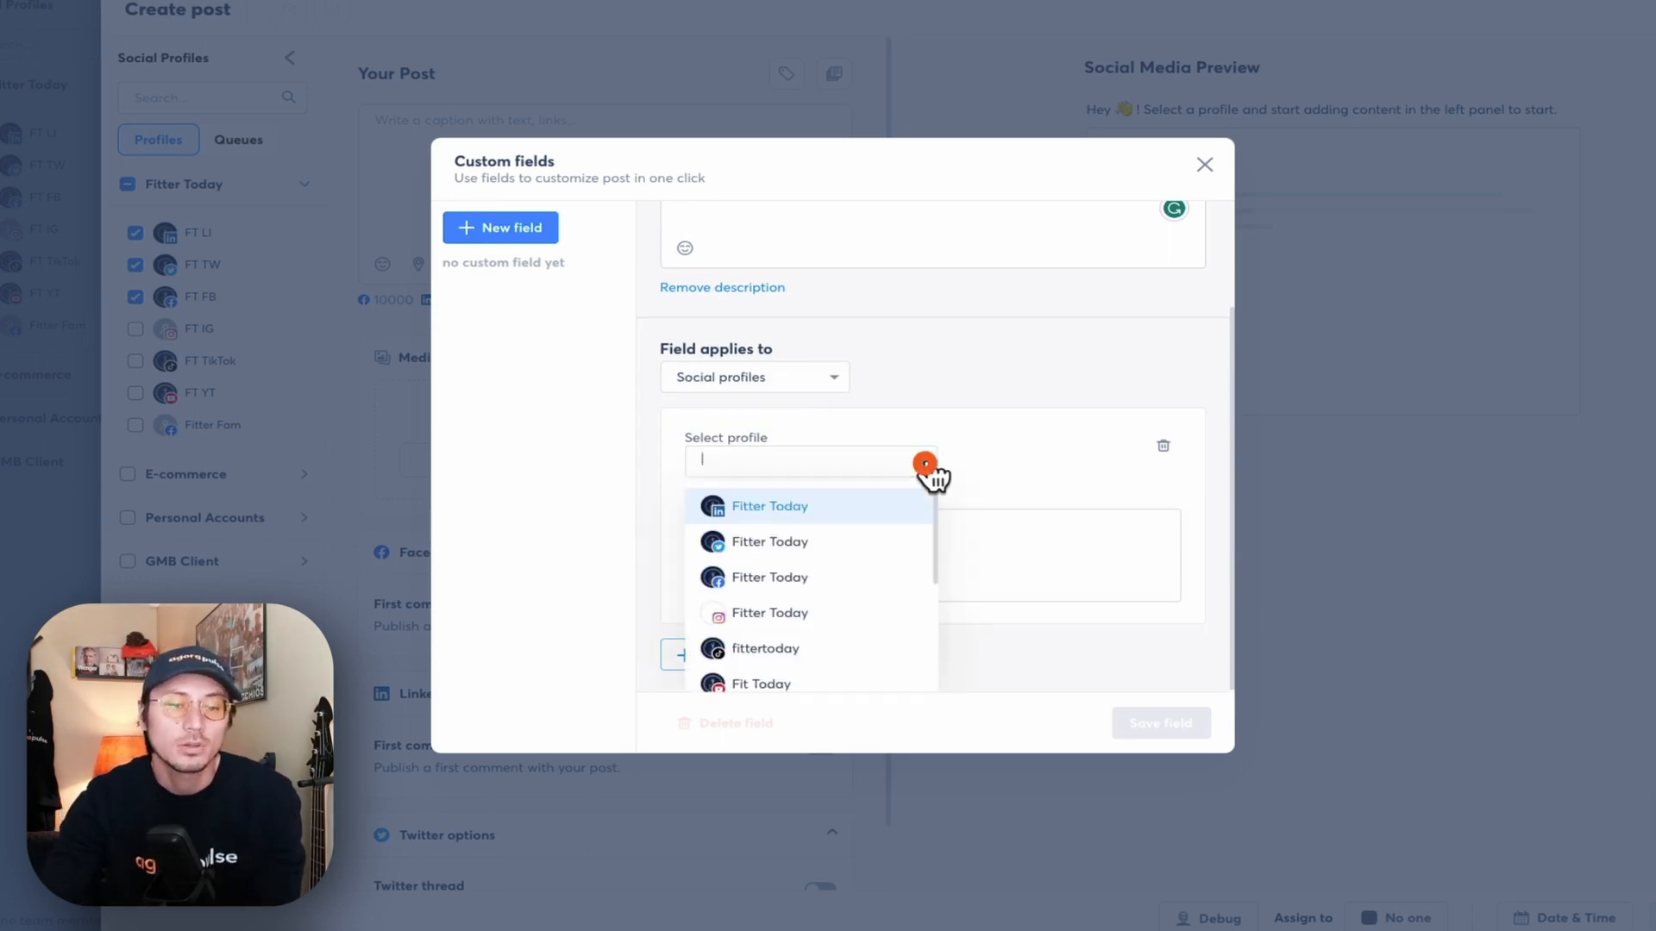
click(873, 573)
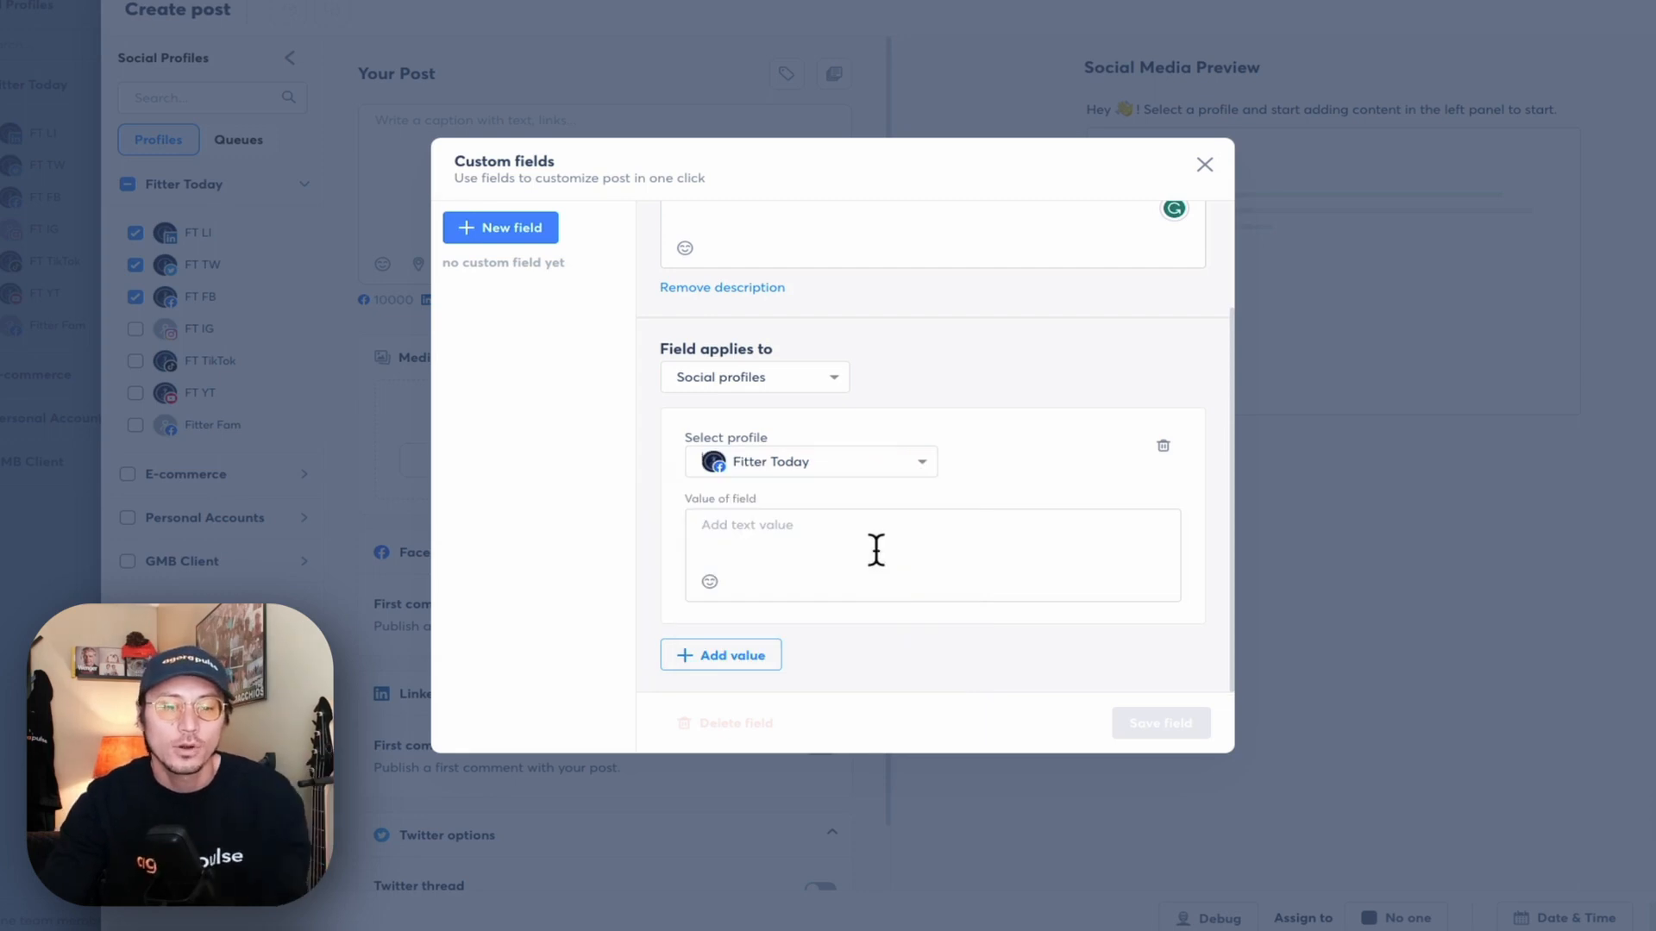
click(883, 539)
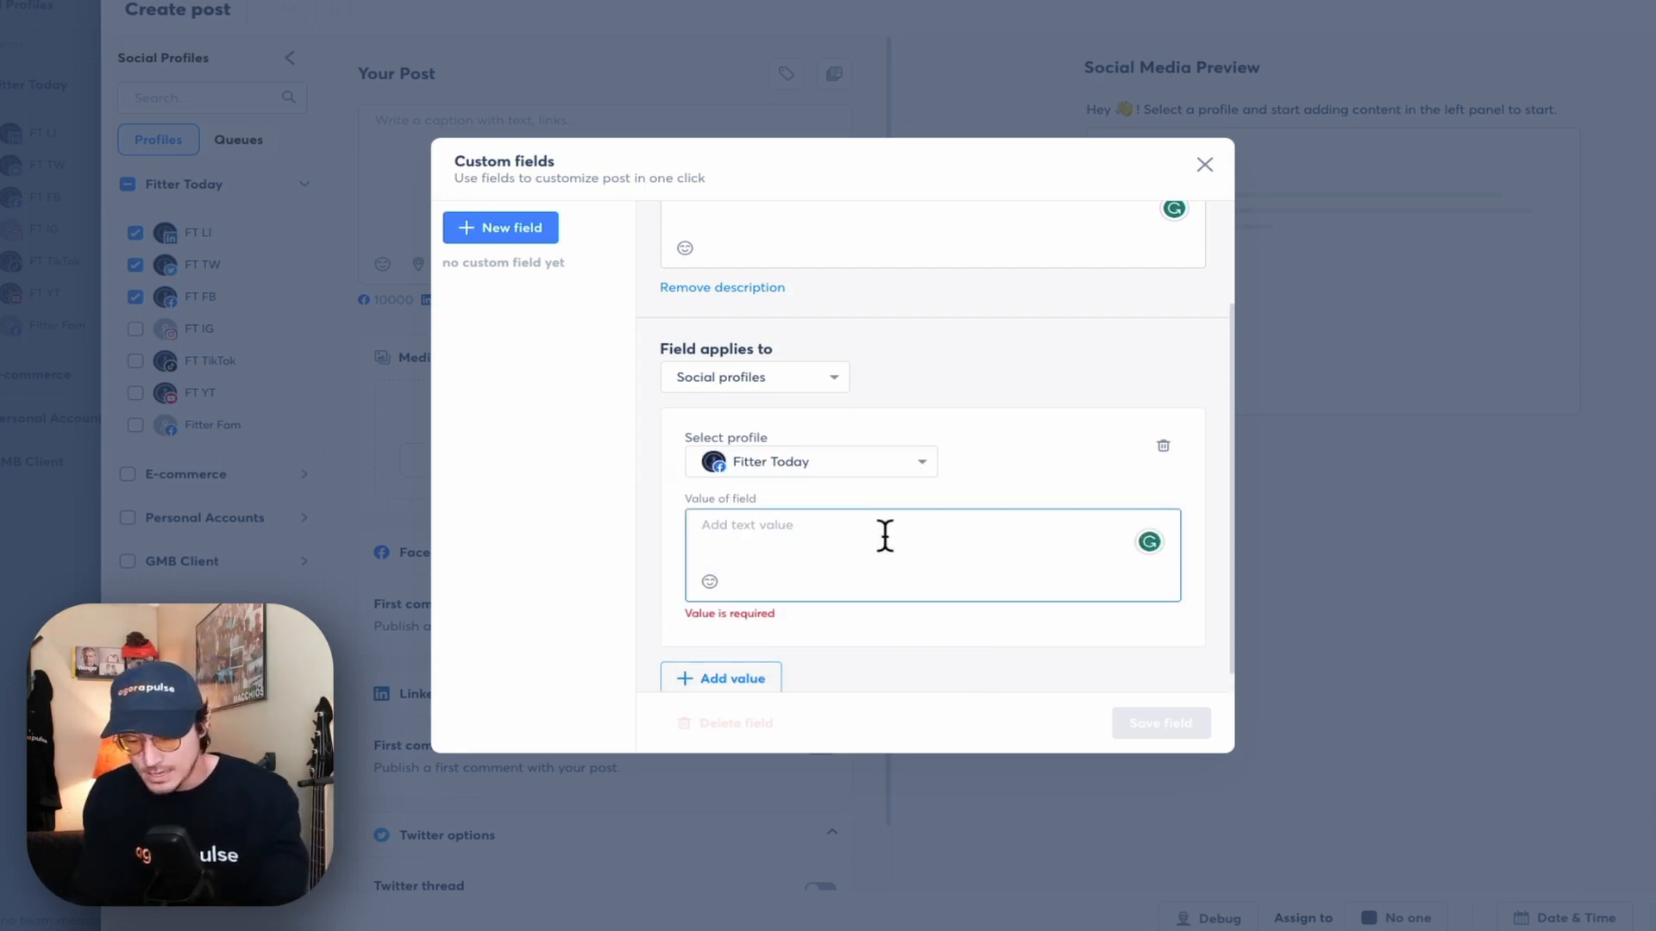
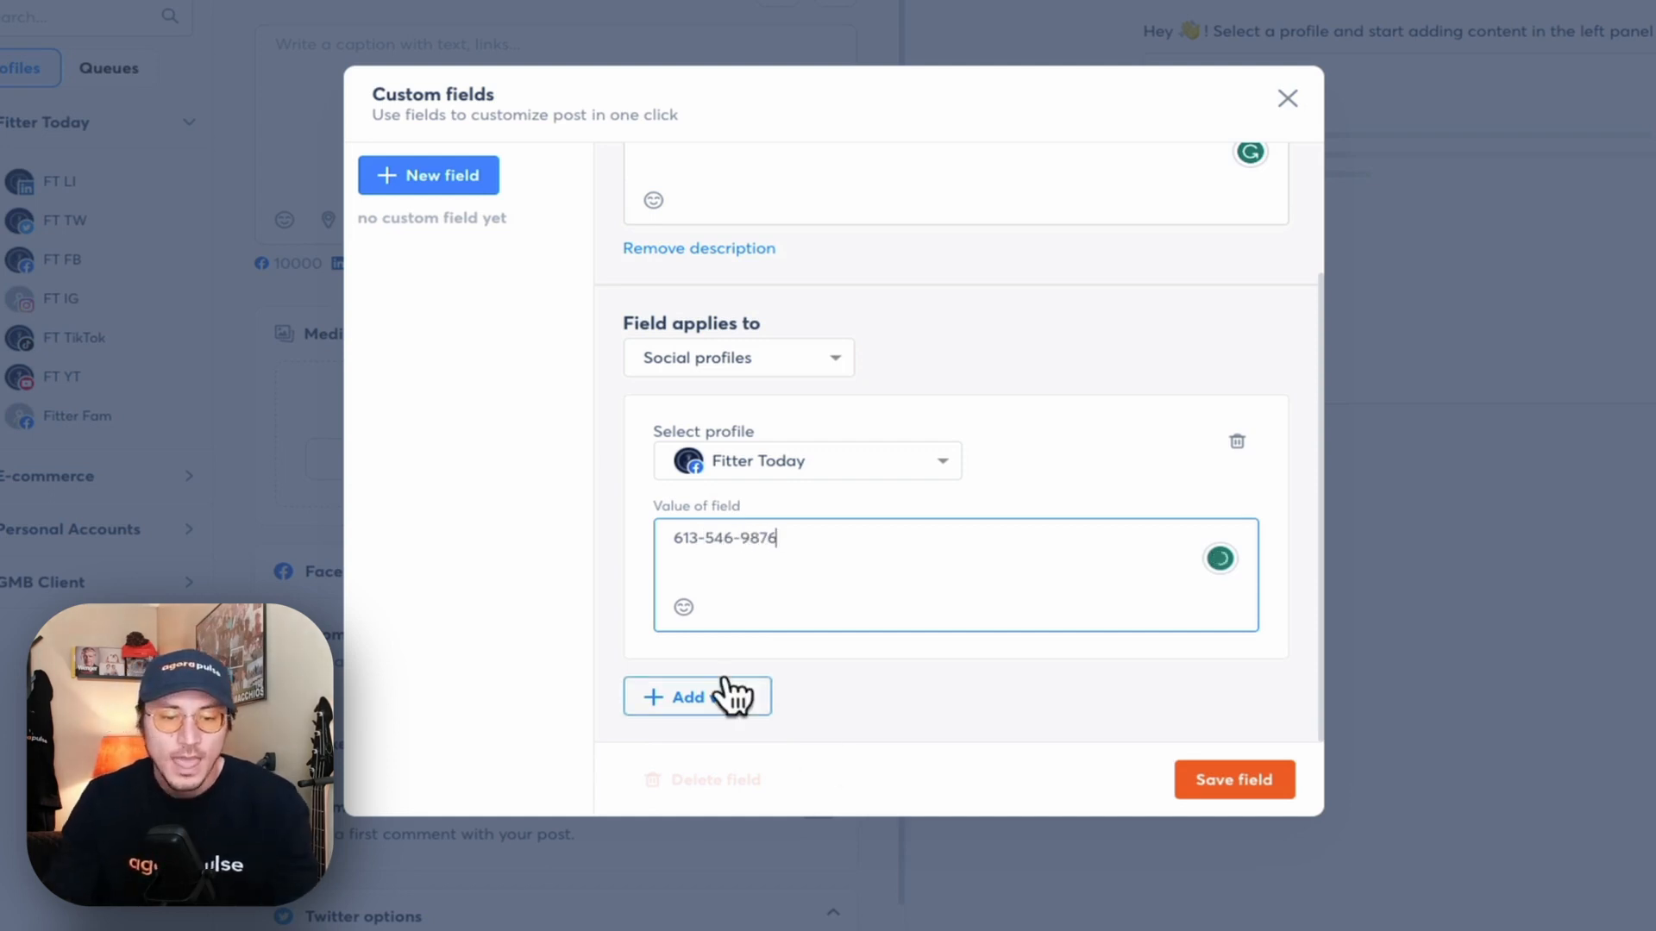
- Add a second Facebook profile with phone value 4 and save the field
click(727, 690)
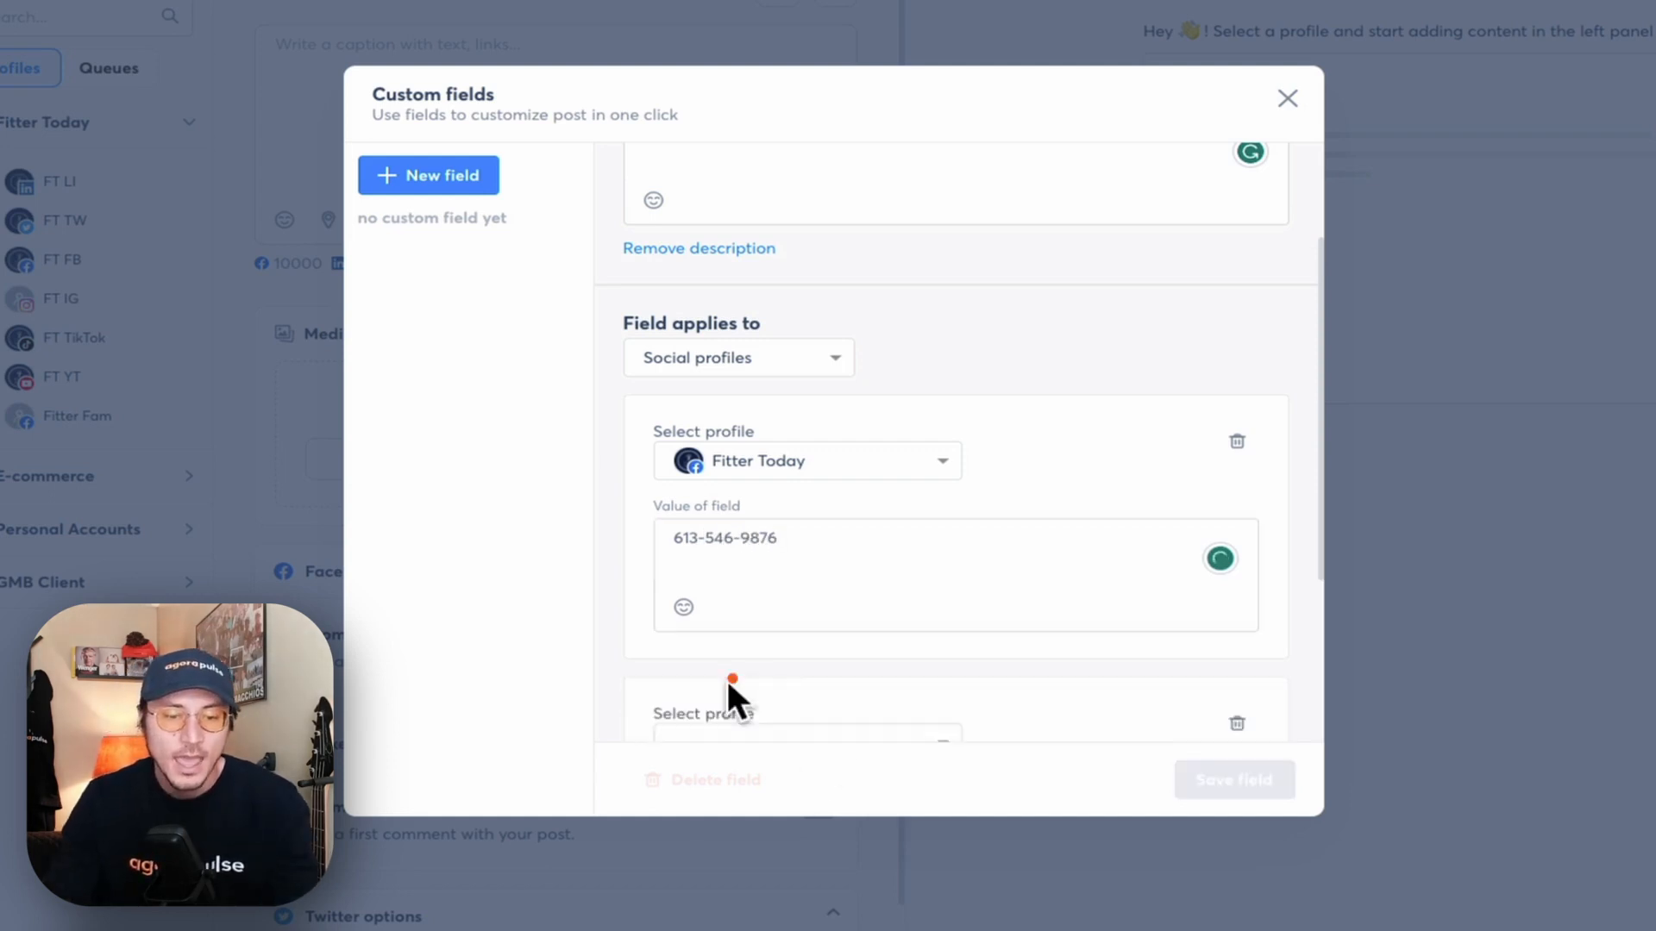
scroll(752, 638, down, 3)
click(898, 448)
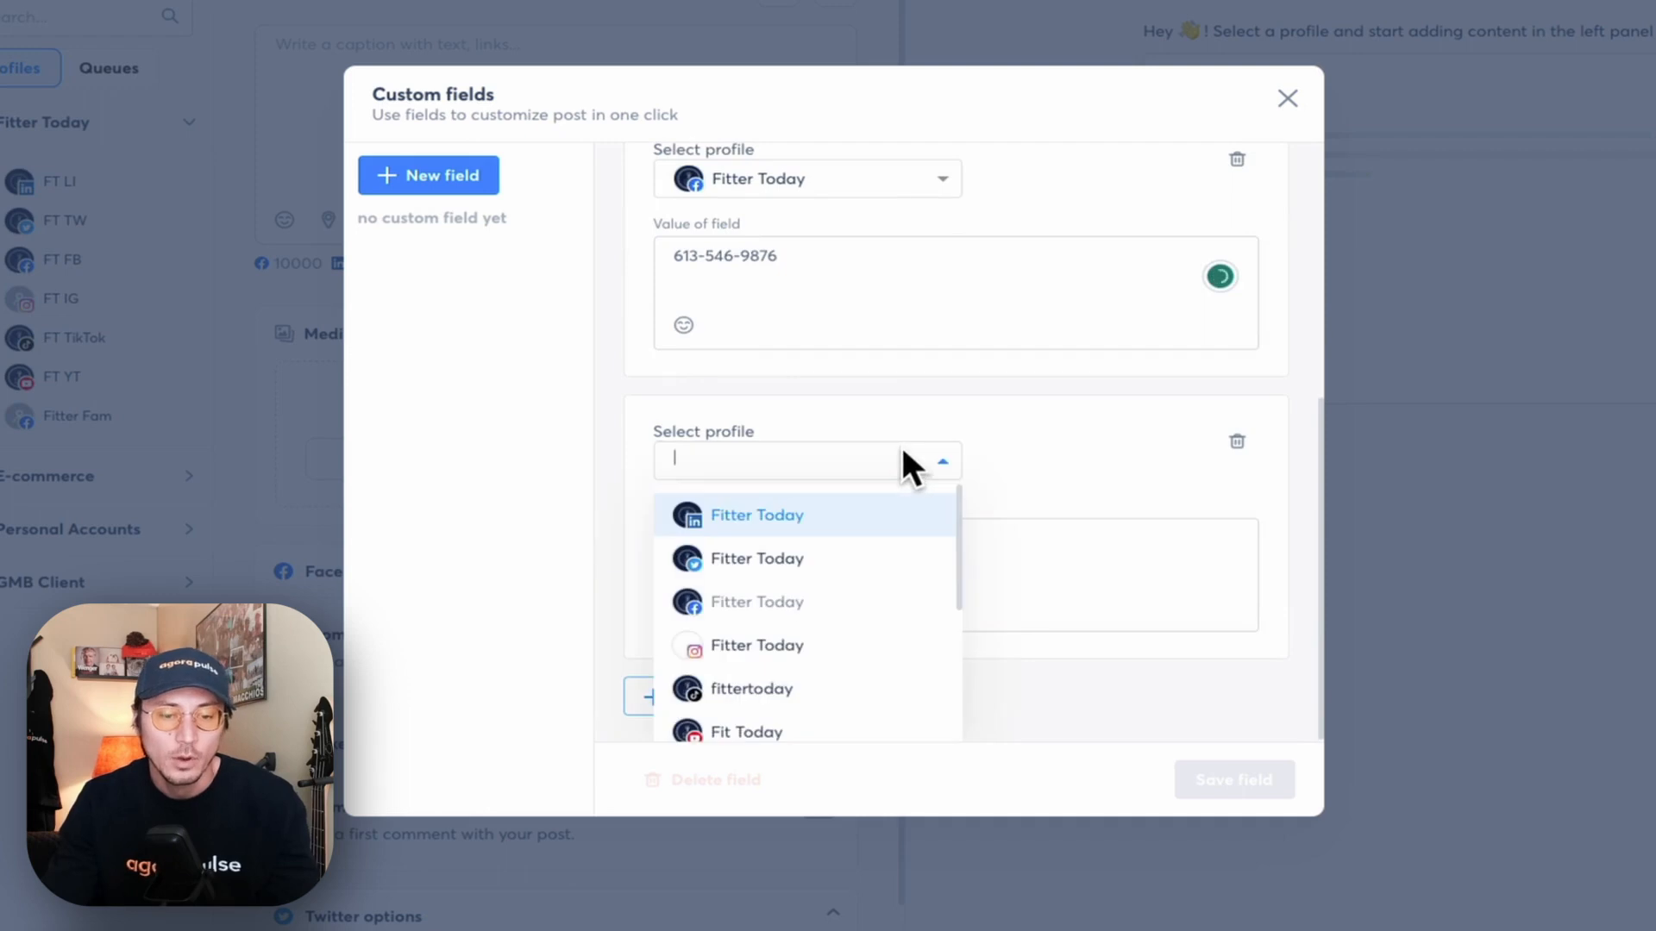
scroll(876, 595, down, 3)
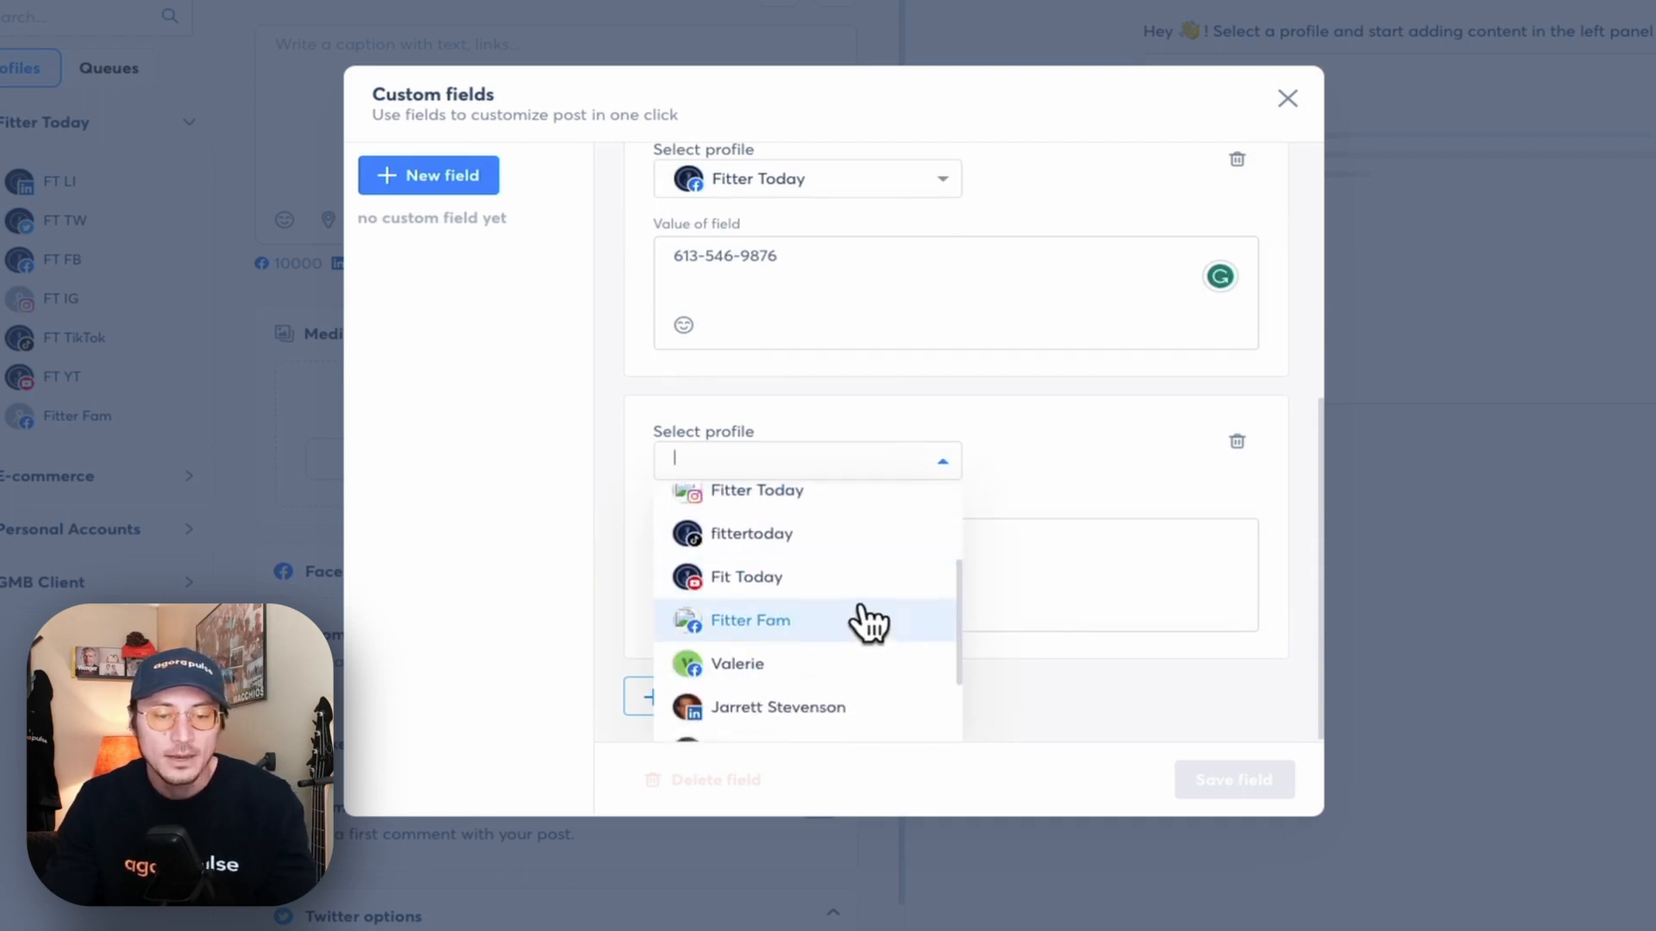
click(826, 660)
click(831, 569)
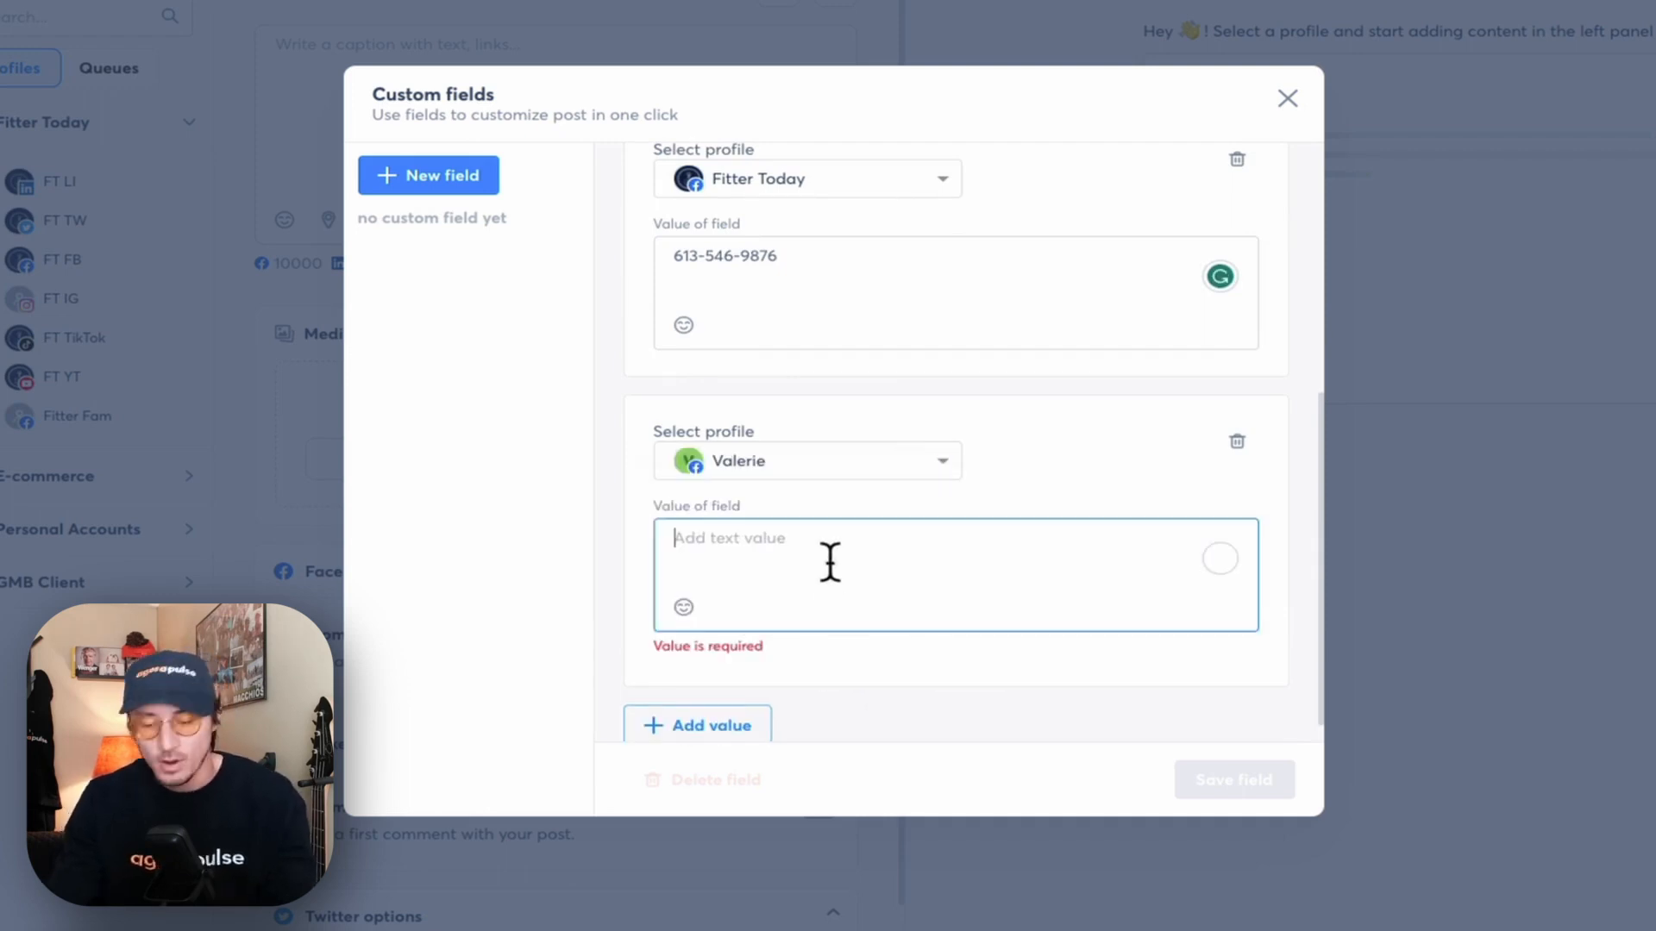
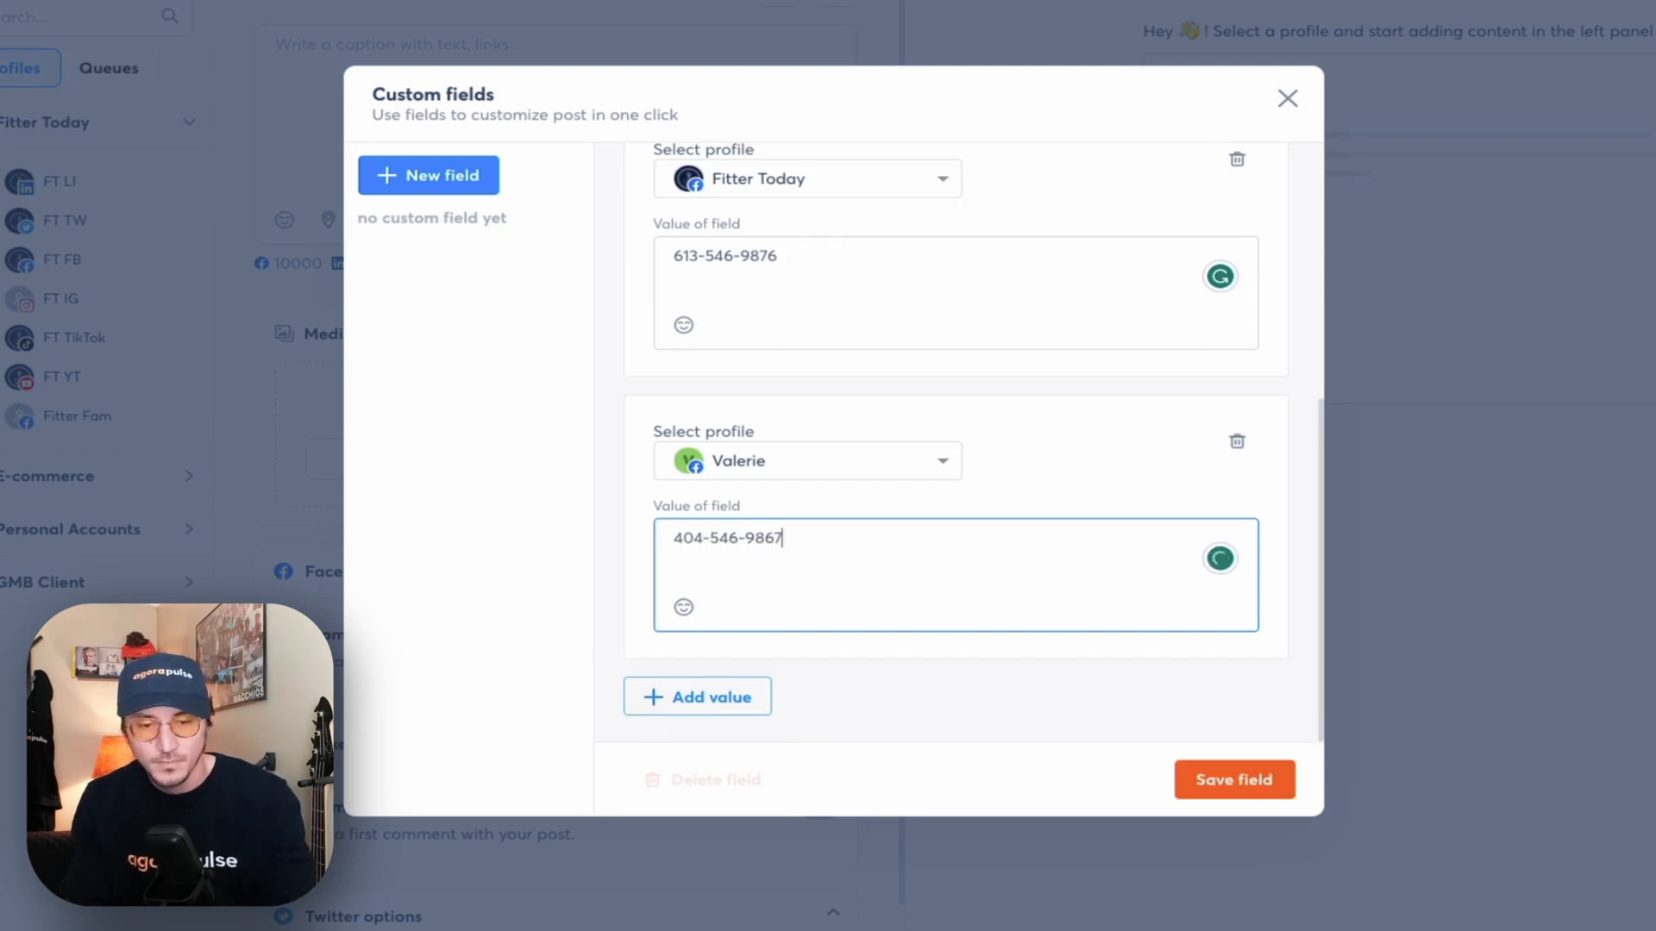
scroll(953, 429, up, 1)
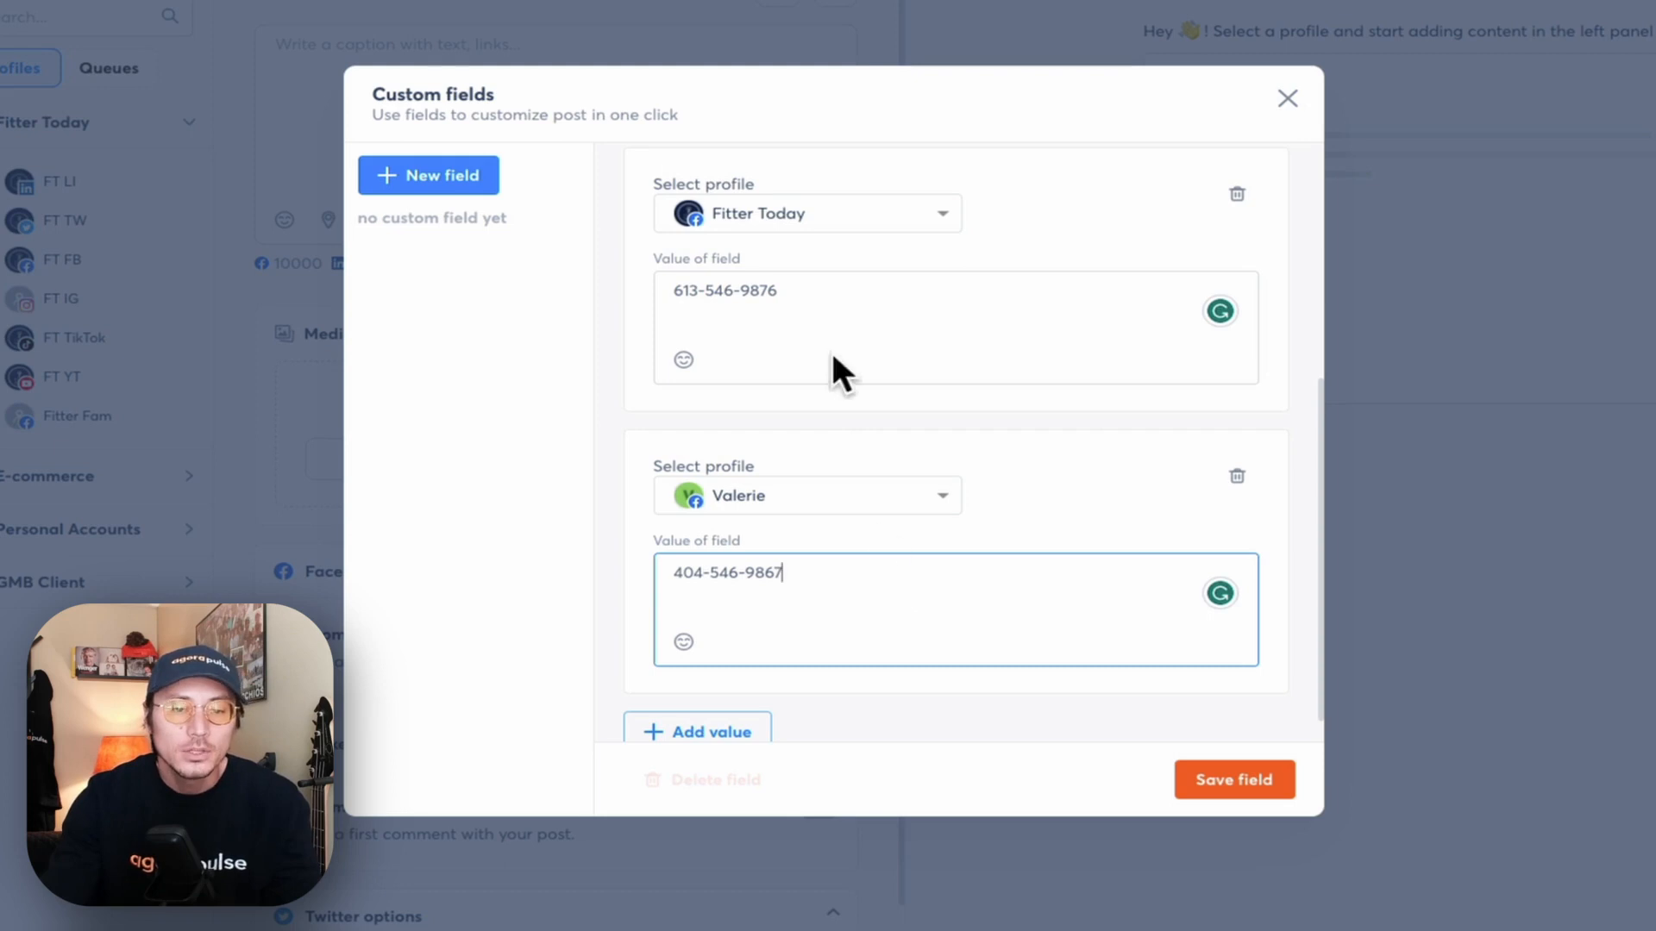
scroll(921, 426, up, 1)
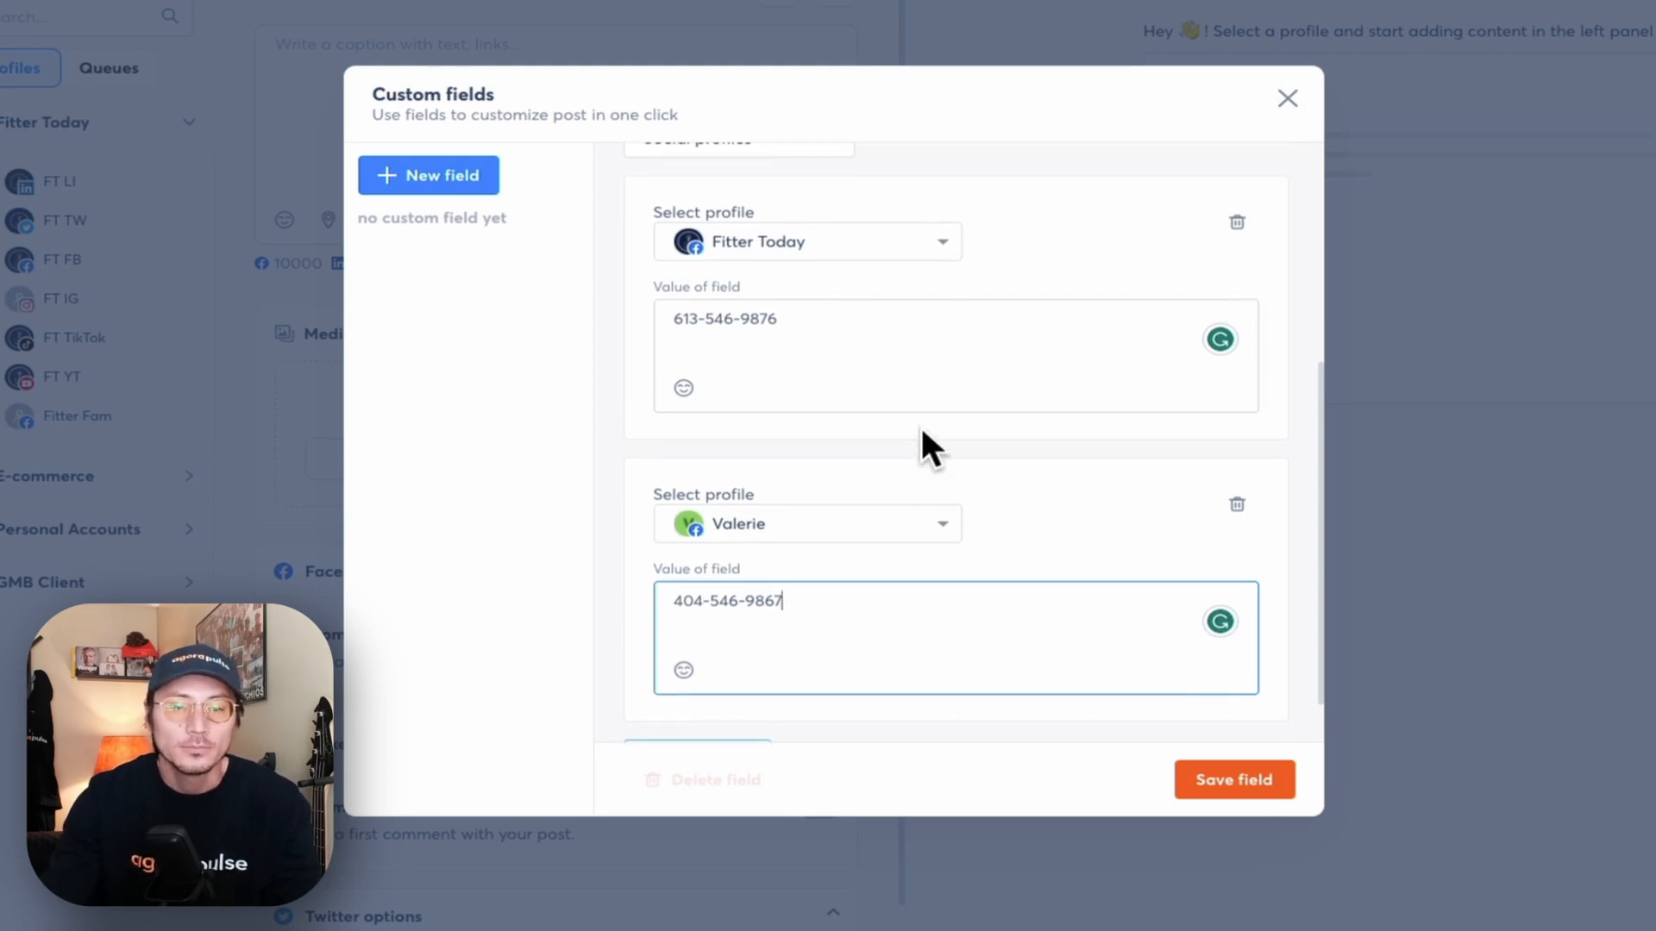
scroll(921, 427, down, 2)
click(1240, 789)
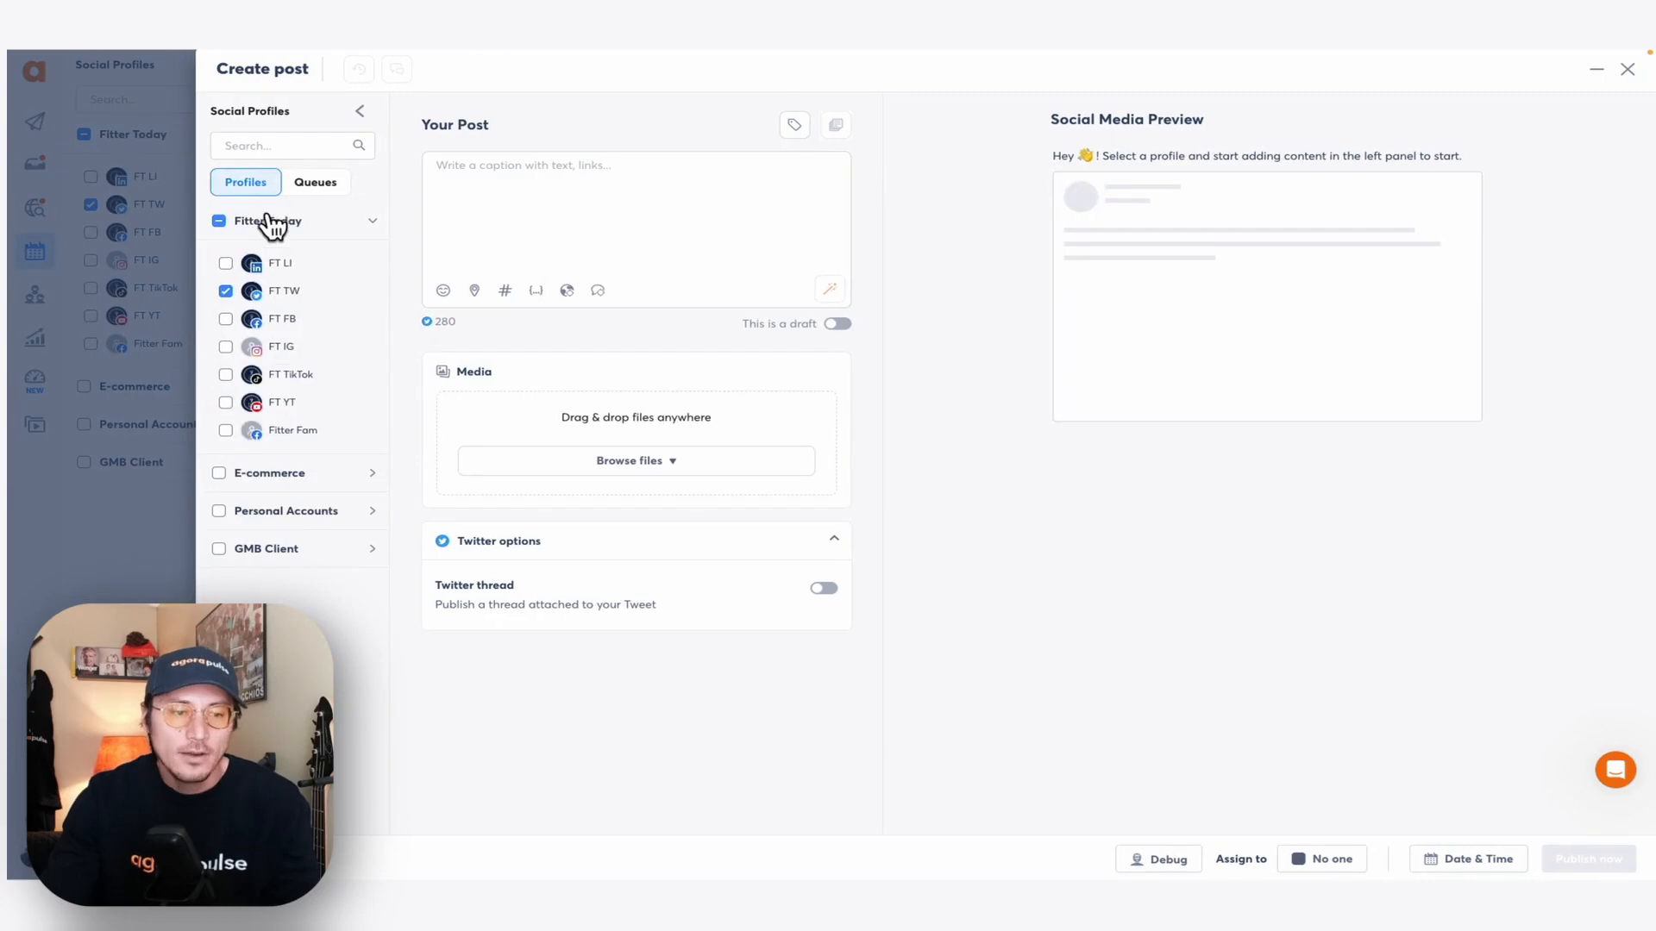
- Swap FT TW for FT FB and add the E-commerce group's Facebook profile to the post
click(226, 291)
click(226, 319)
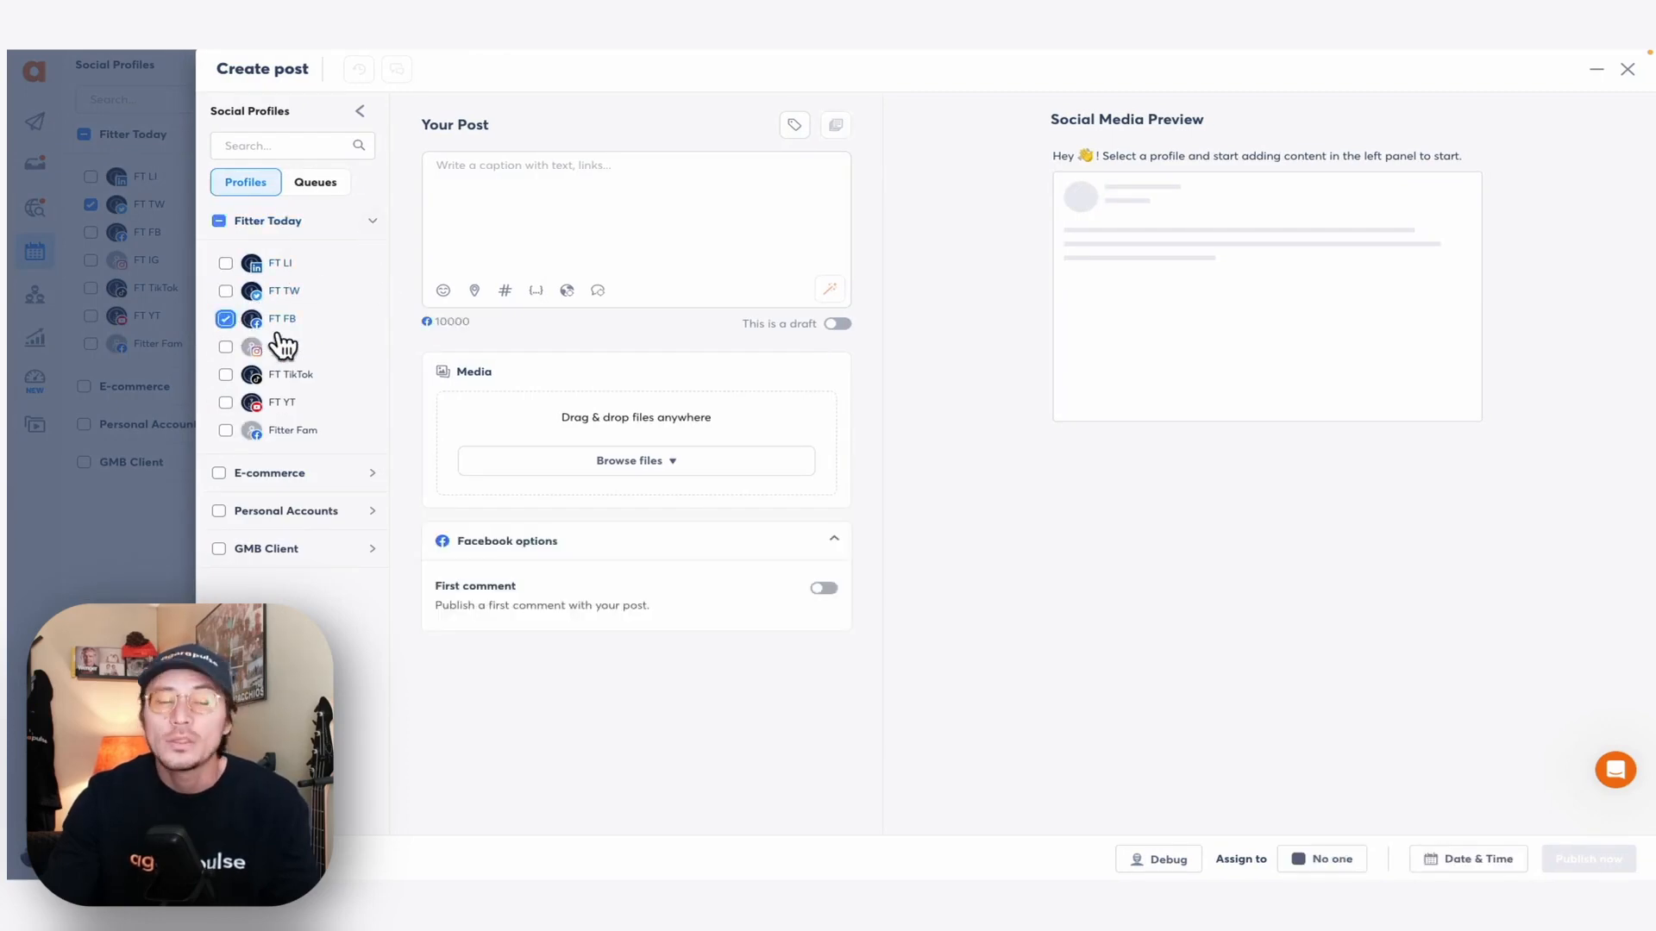
click(375, 476)
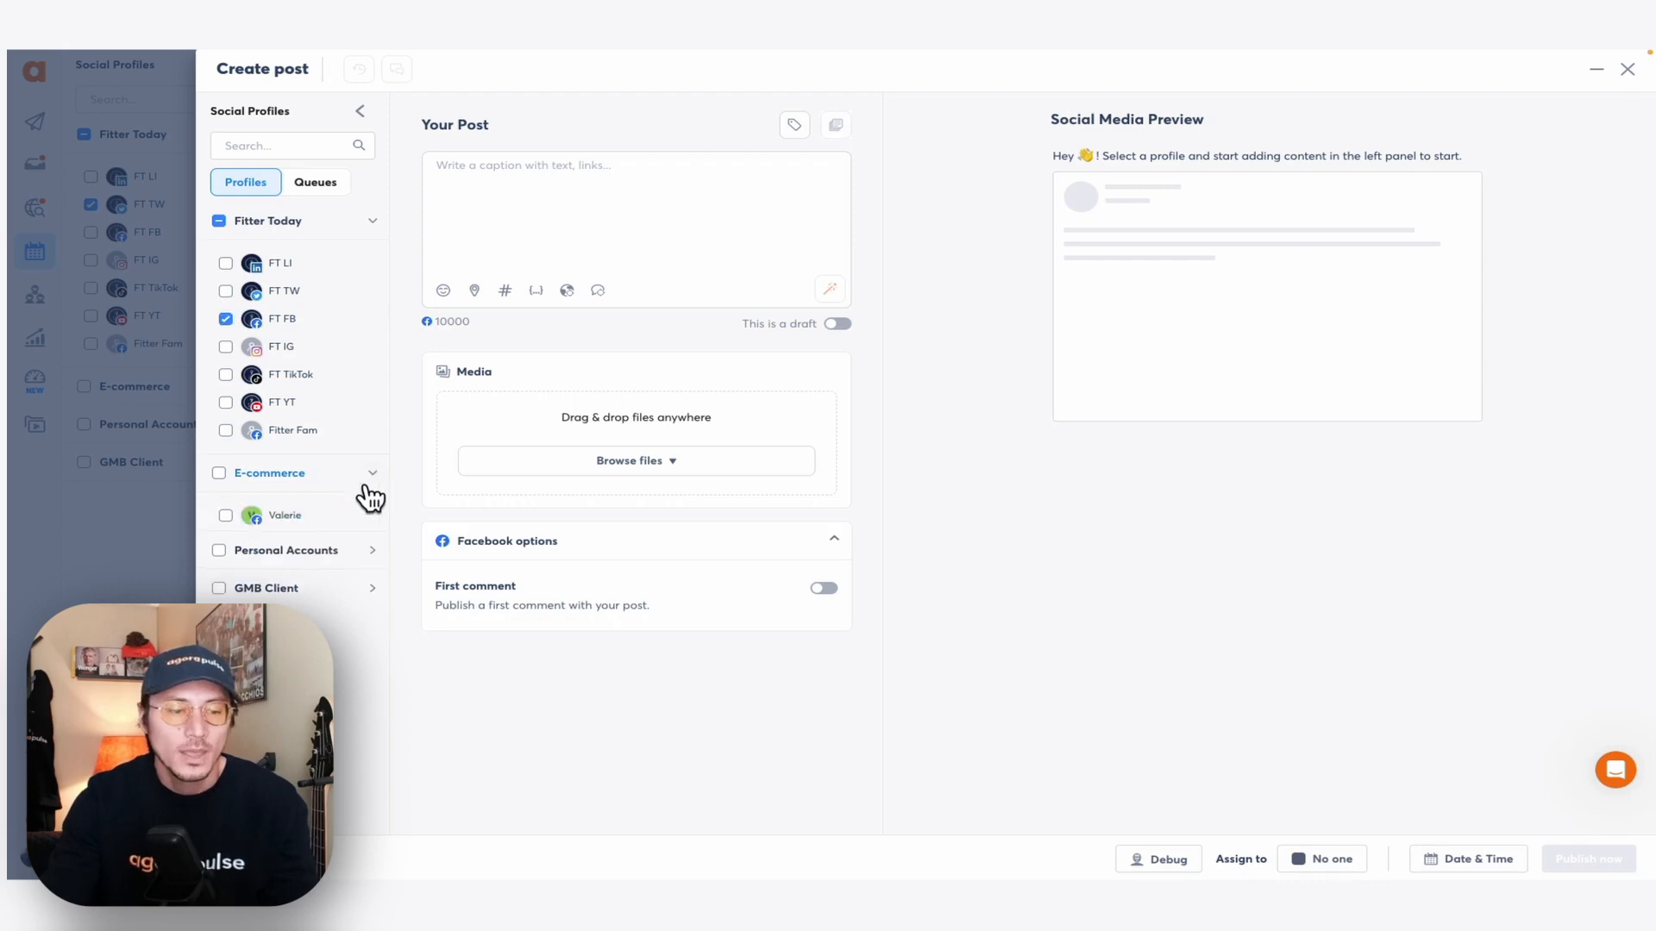
click(228, 517)
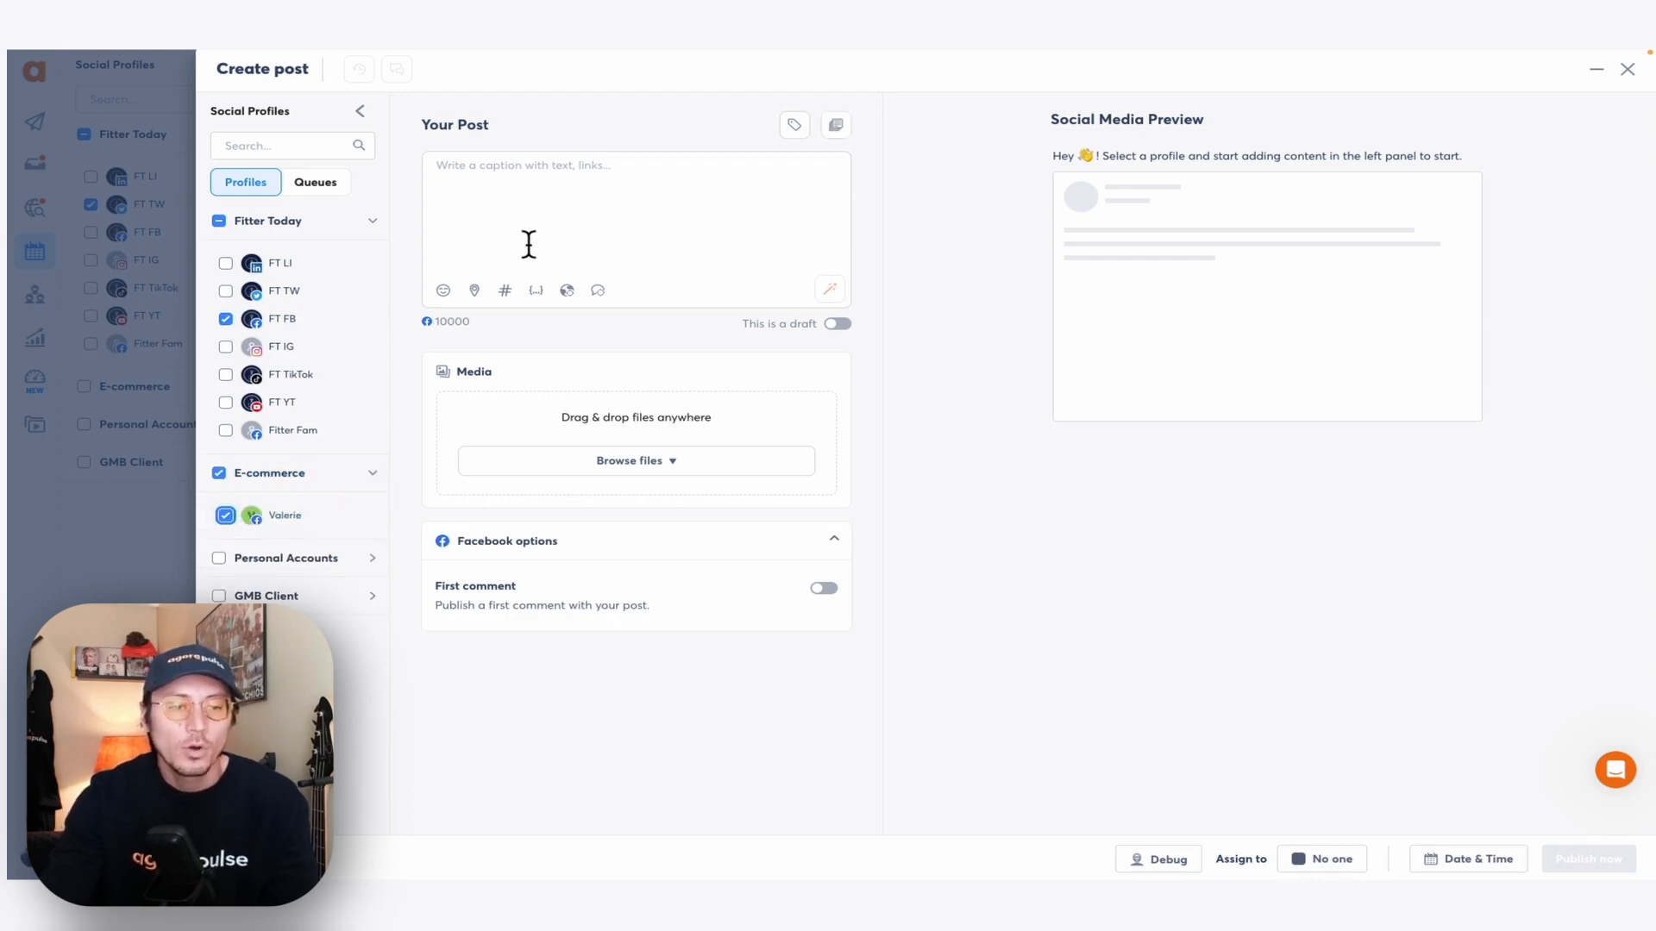
click(539, 219)
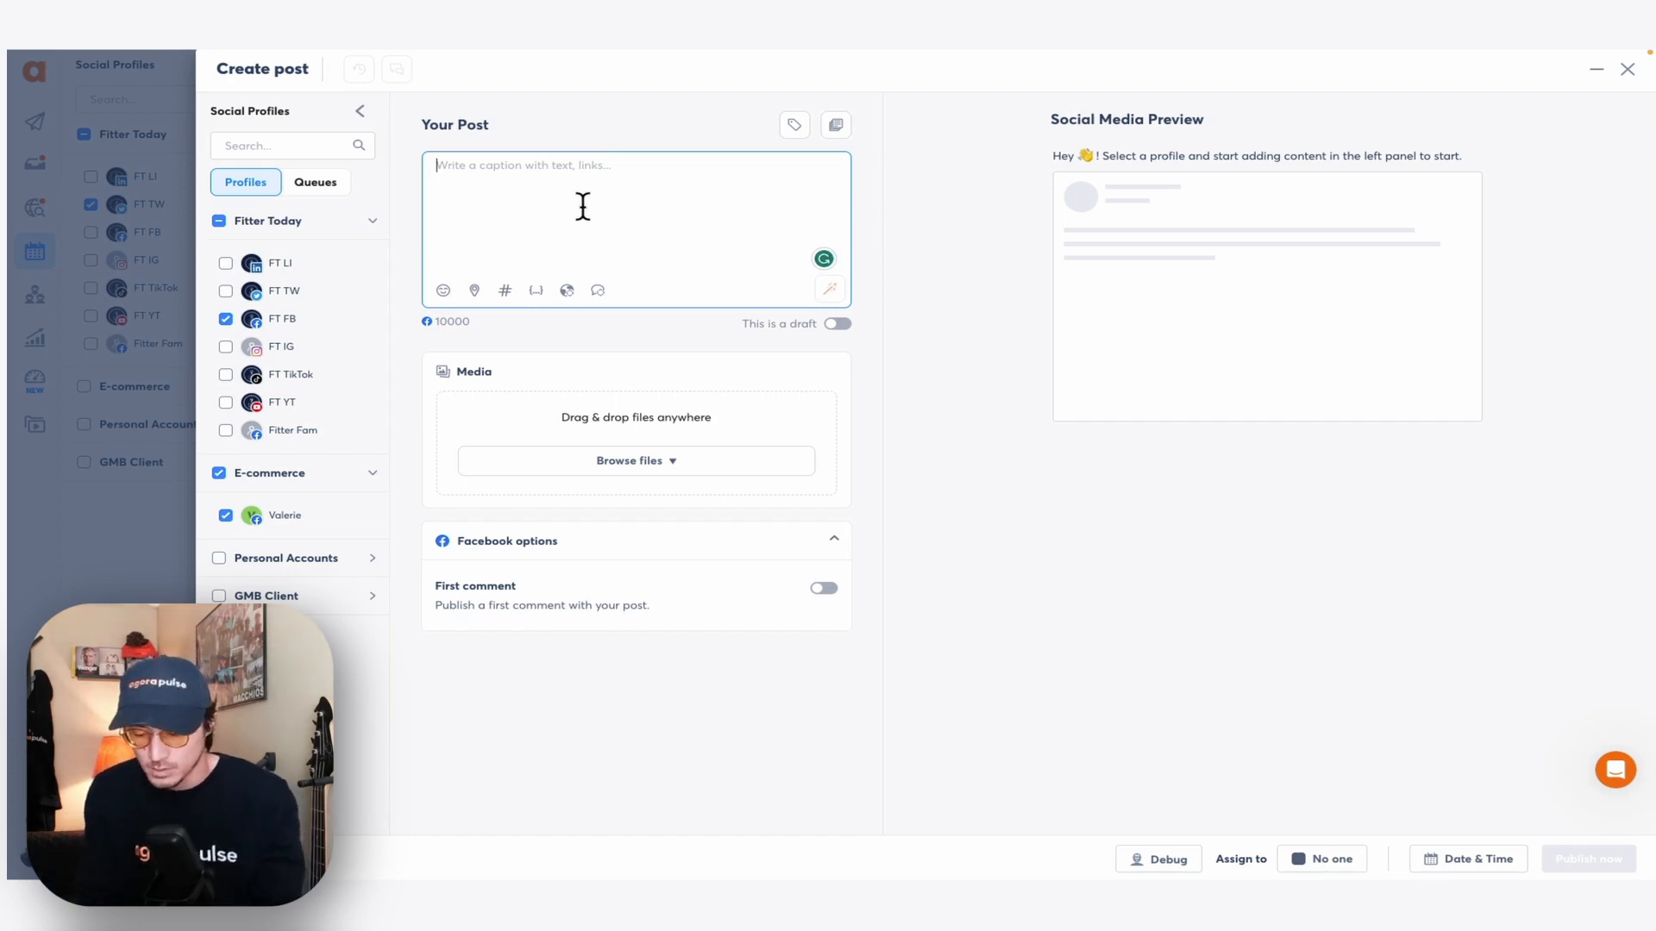
- Paste 'Please call us here today -' and insert {{PhoneNumbers}} after it
text(Please call us here today -)
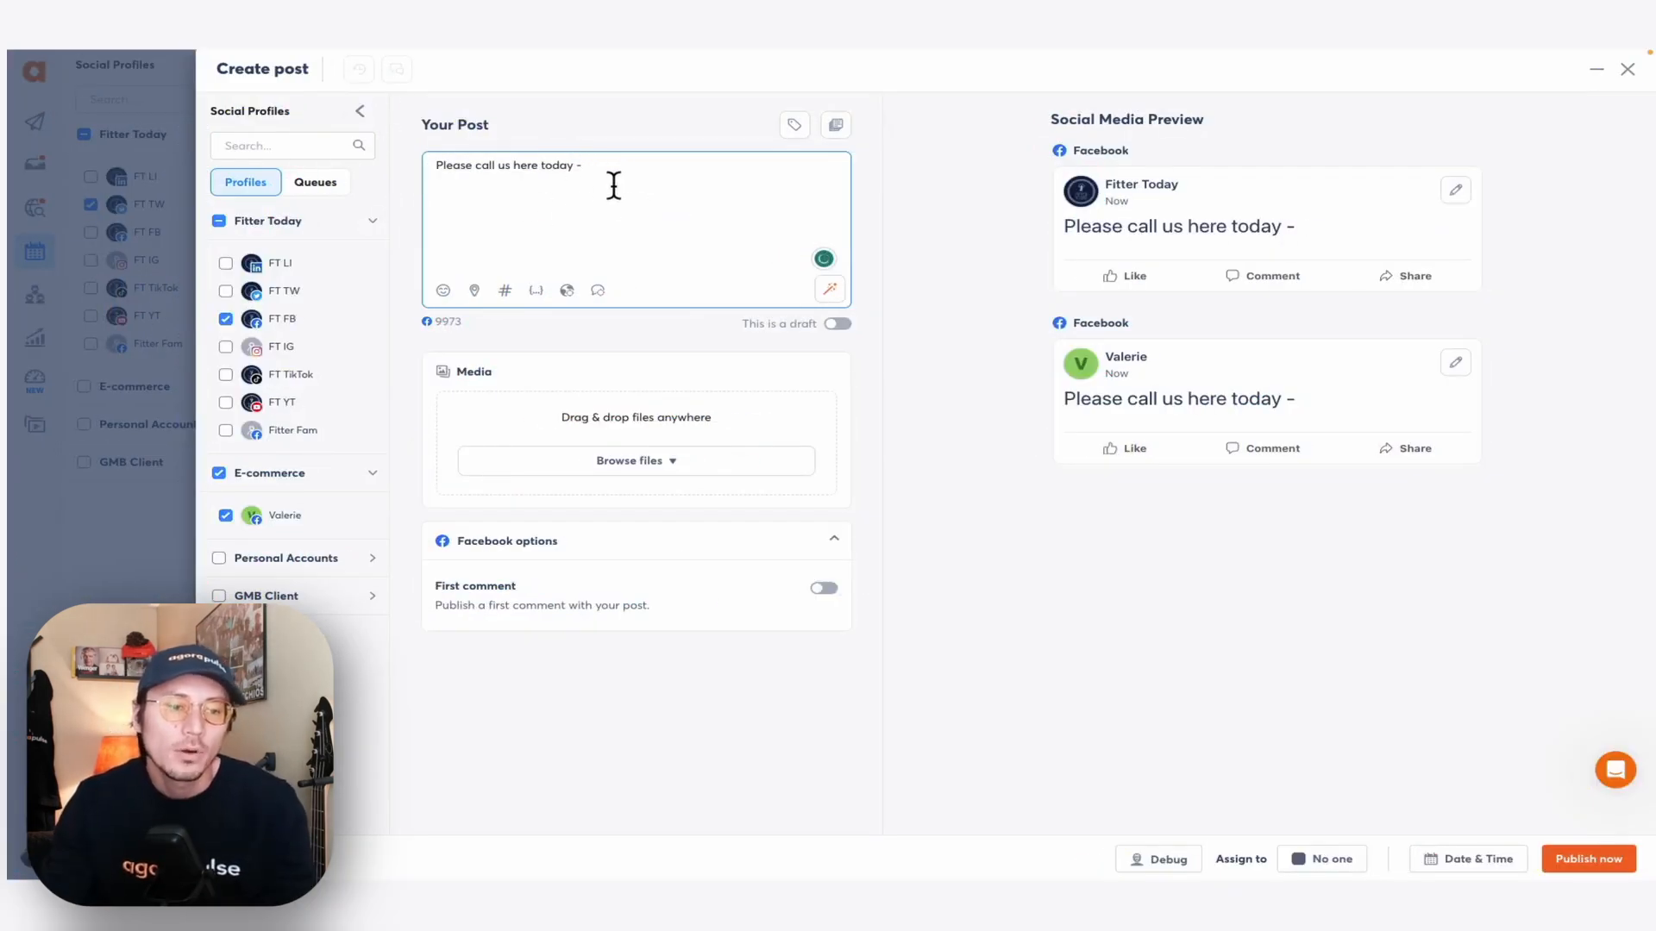
click(536, 291)
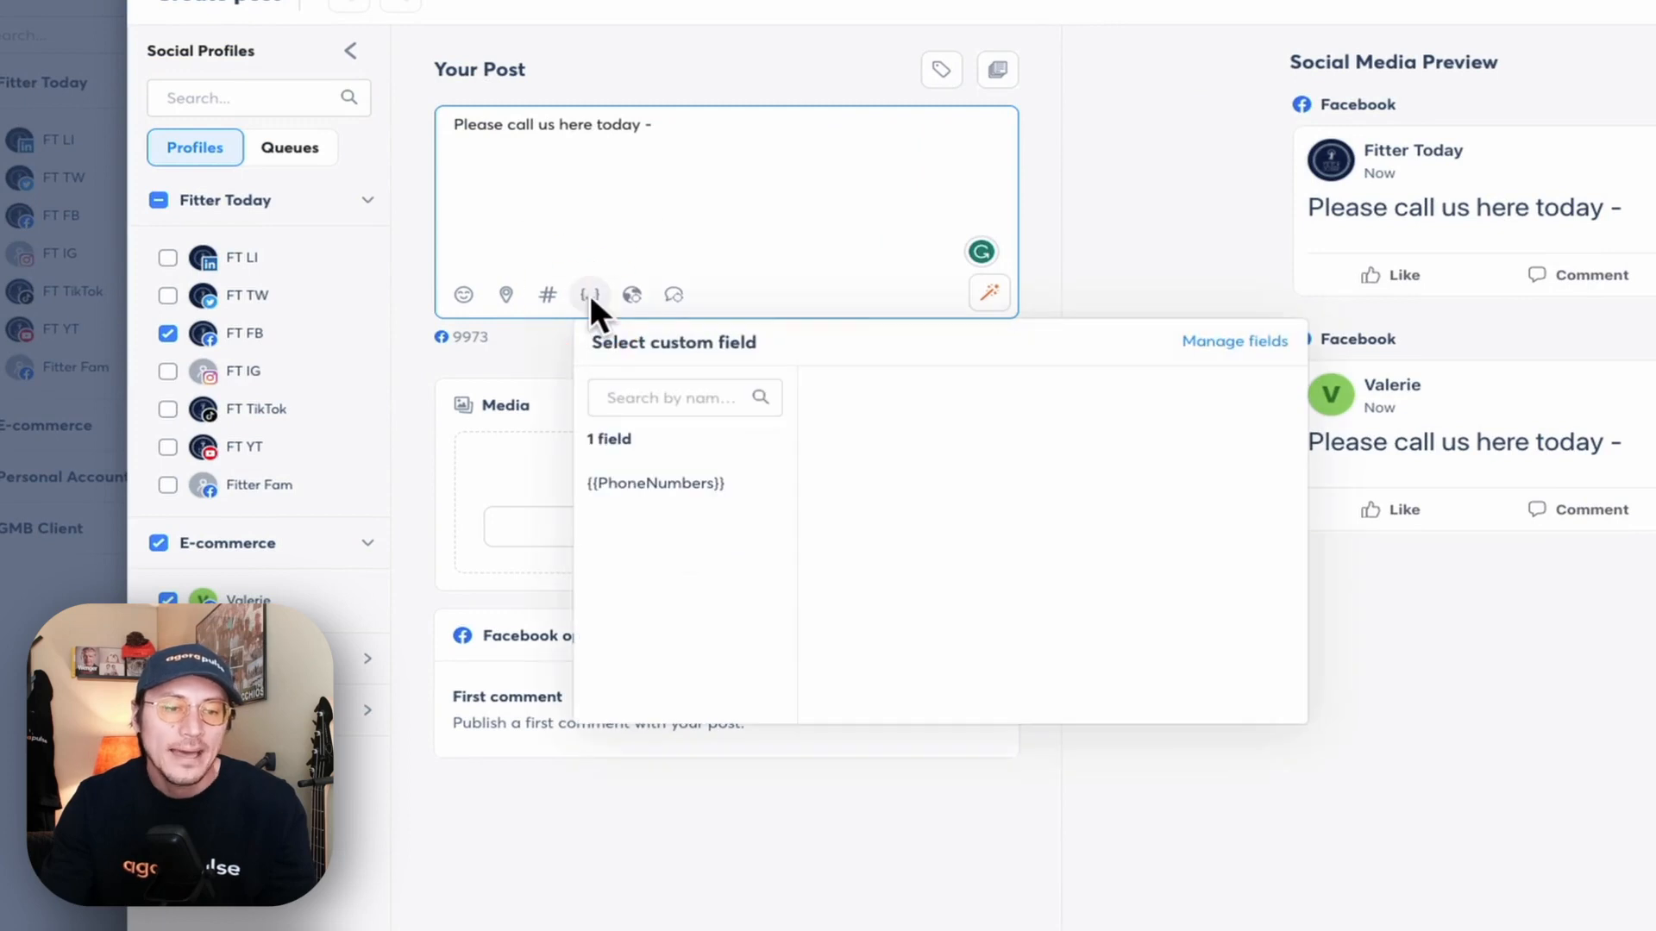
mouse_move(655, 483)
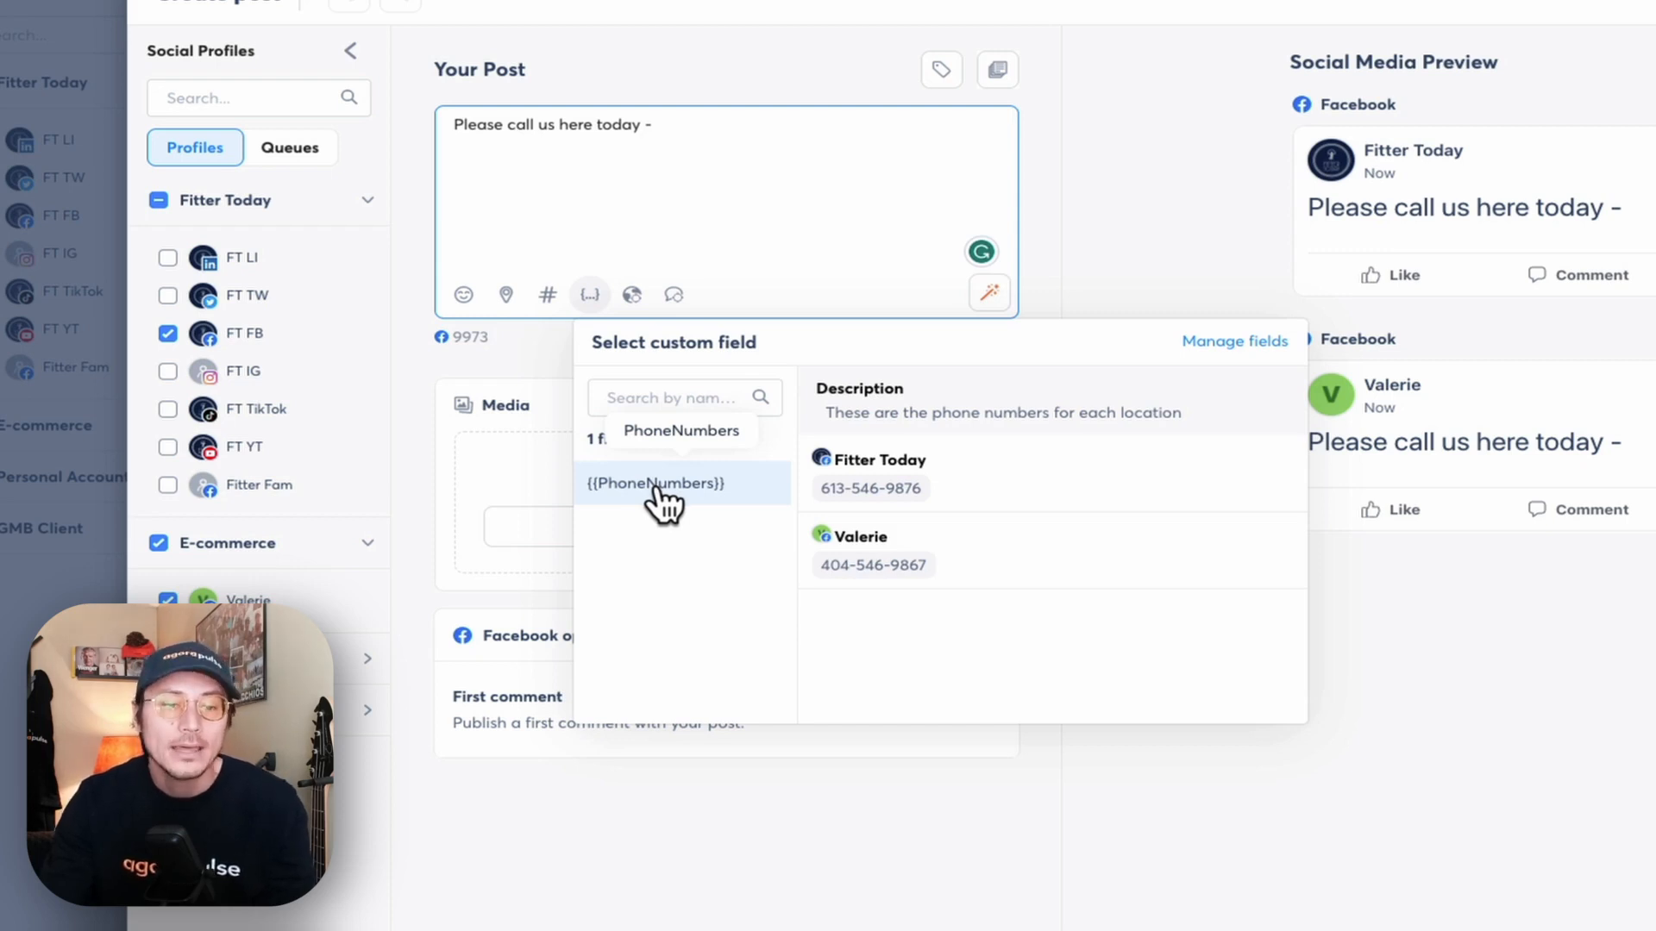
click(655, 483)
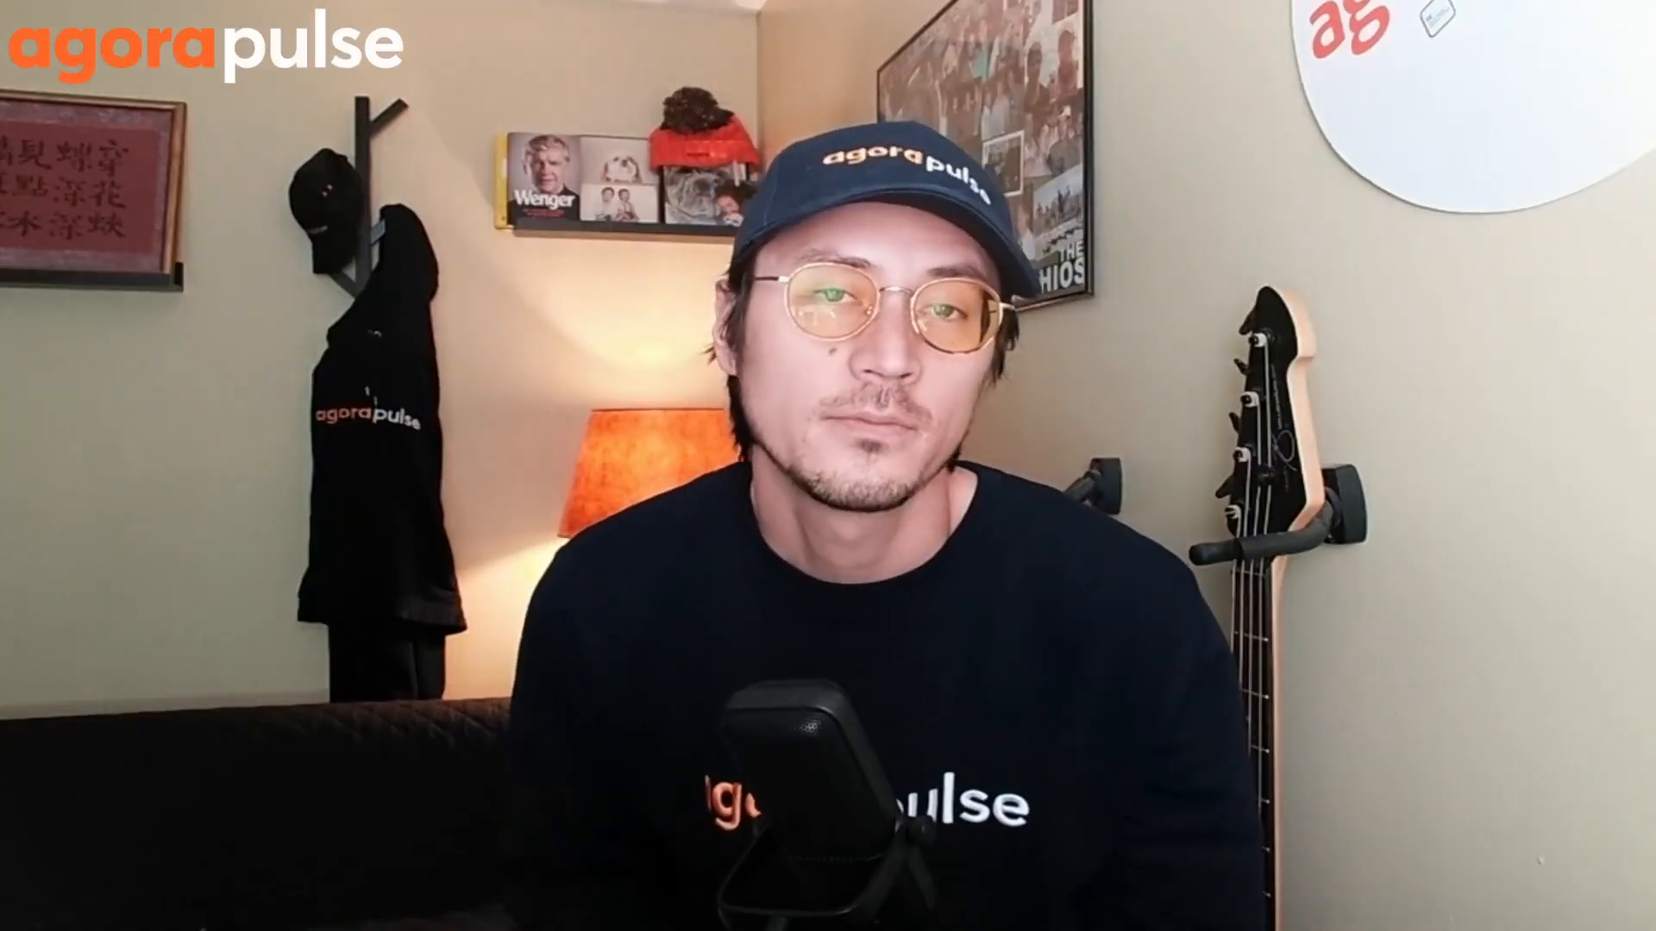